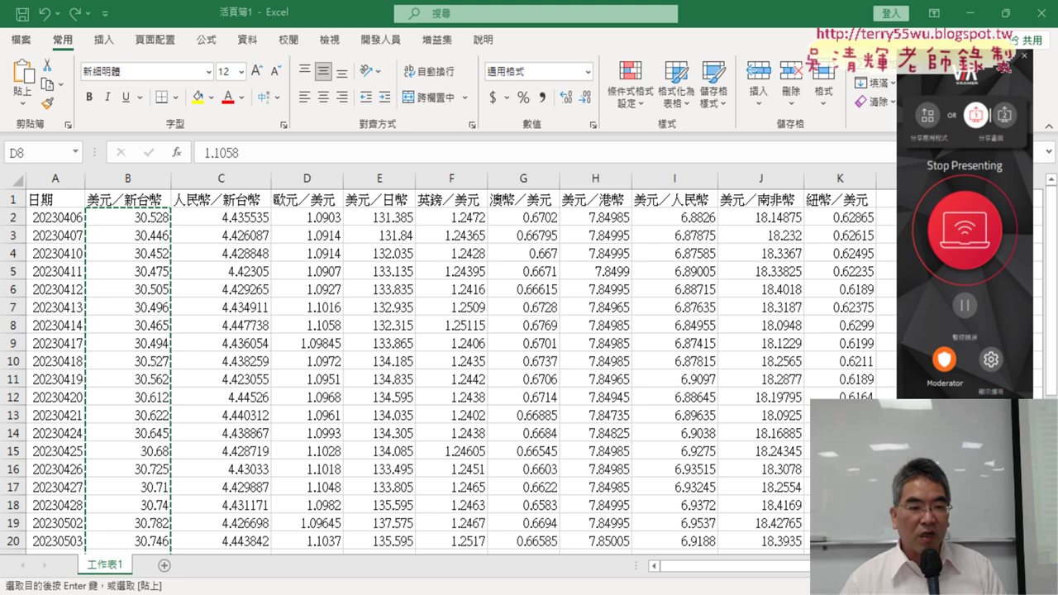
Step: Focus the spreadsheet, select the empty column L, then select cell C13
left_click(307, 325)
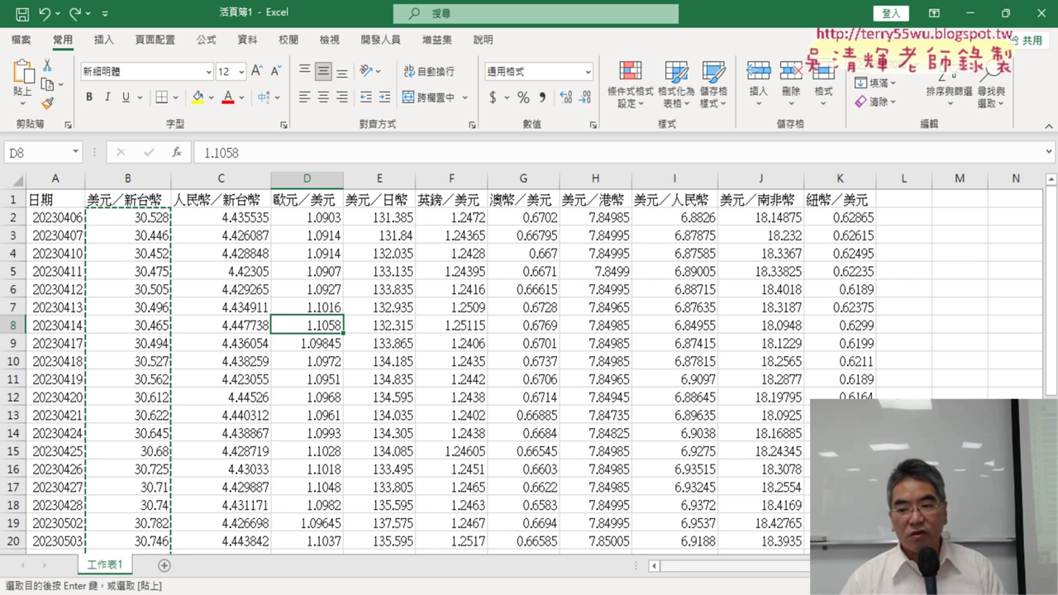
scroll(372, 262, "right", 7)
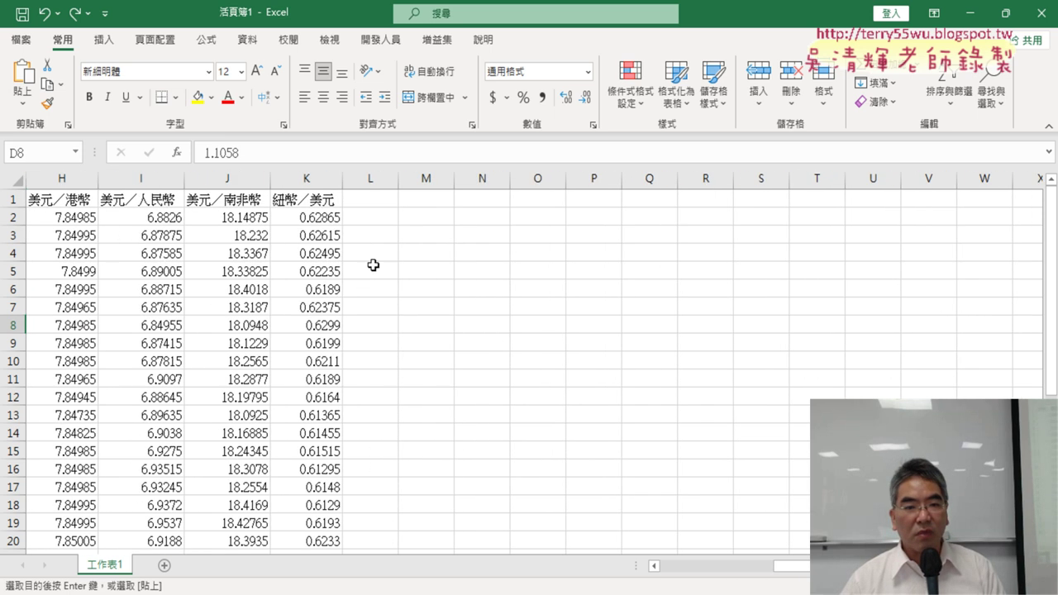
left_click(365, 174)
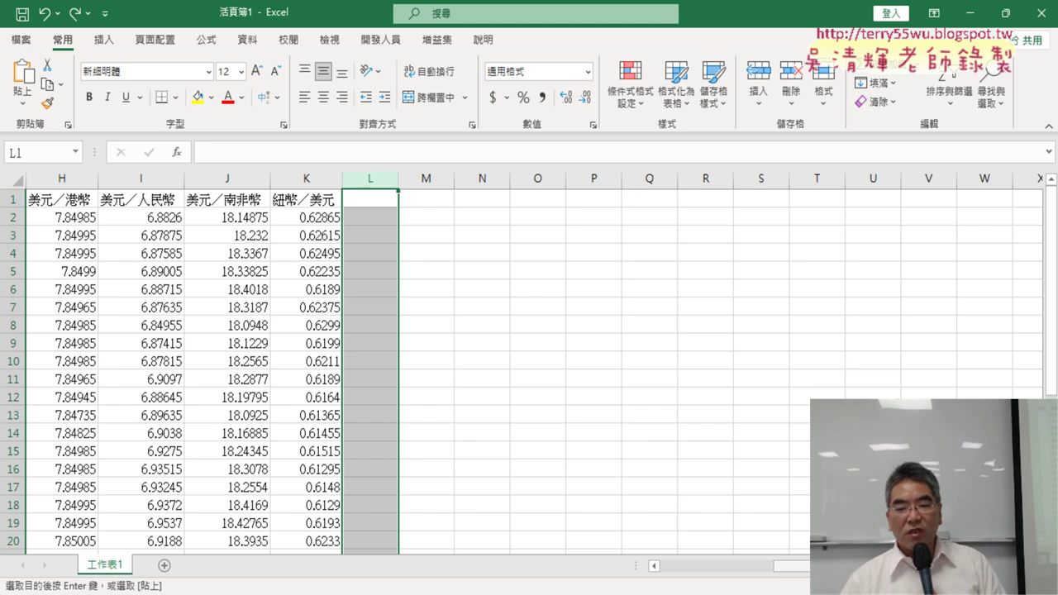
left_click_drag(792, 566, 672, 566)
left_click(257, 414)
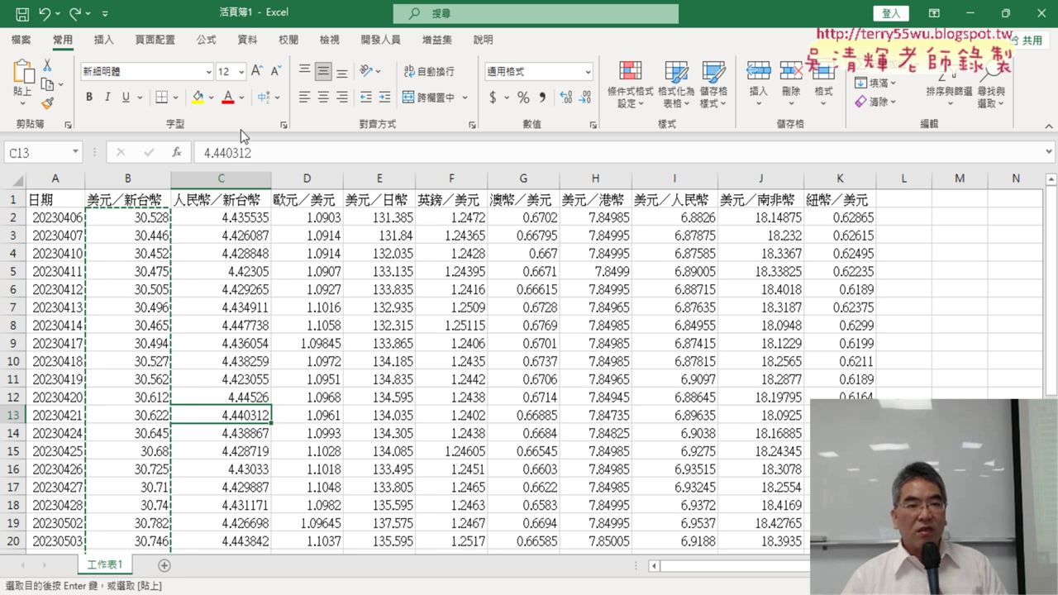
Step: Preview the Insert tab's line chart types with annotations, then select the 日期 and 美元／新台幣 headers
left_click(104, 40)
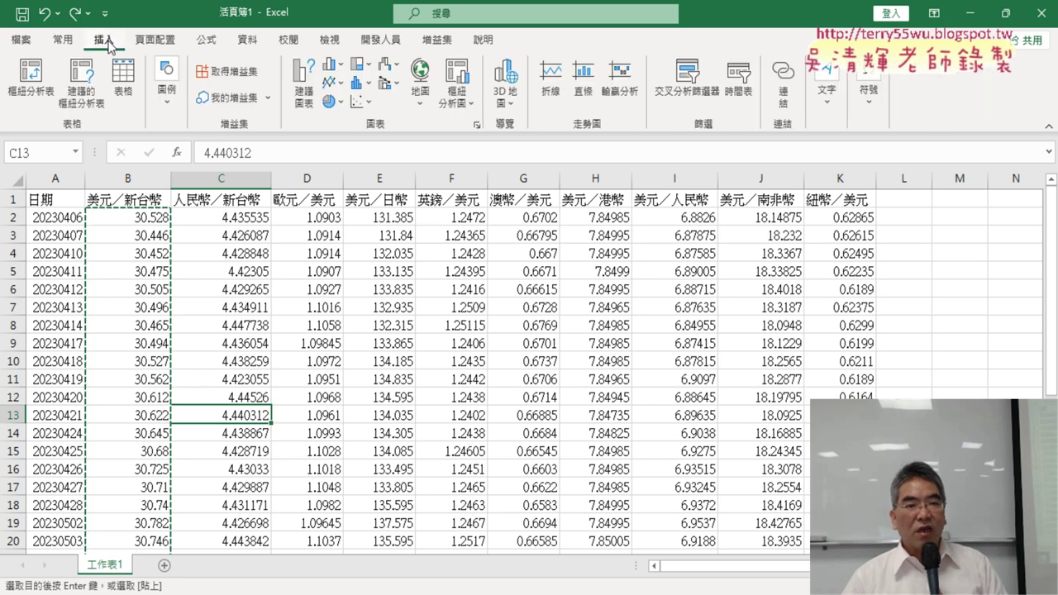
left_click(346, 81)
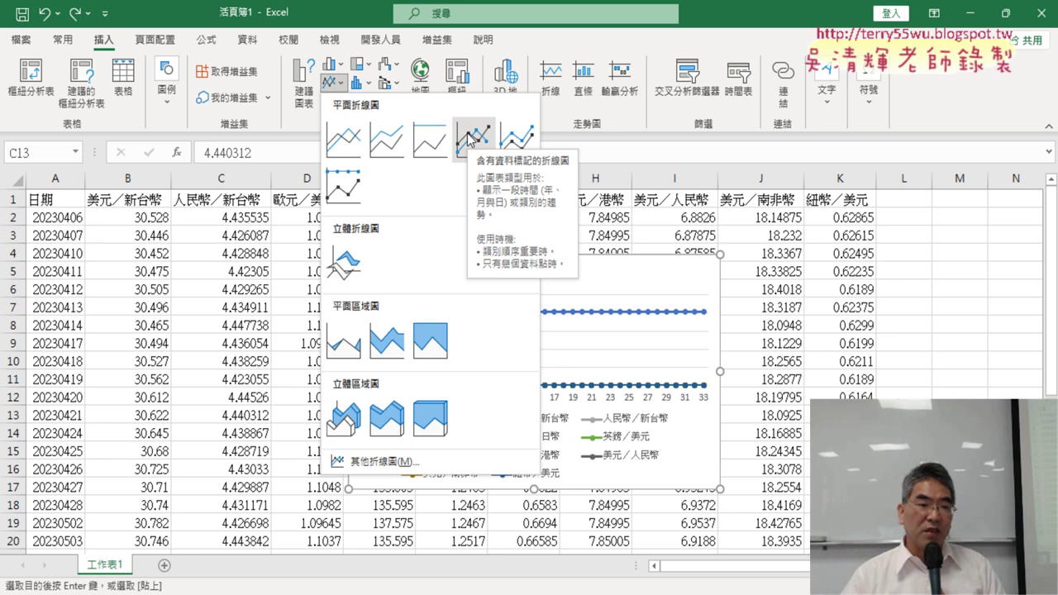
left_click(195, 10)
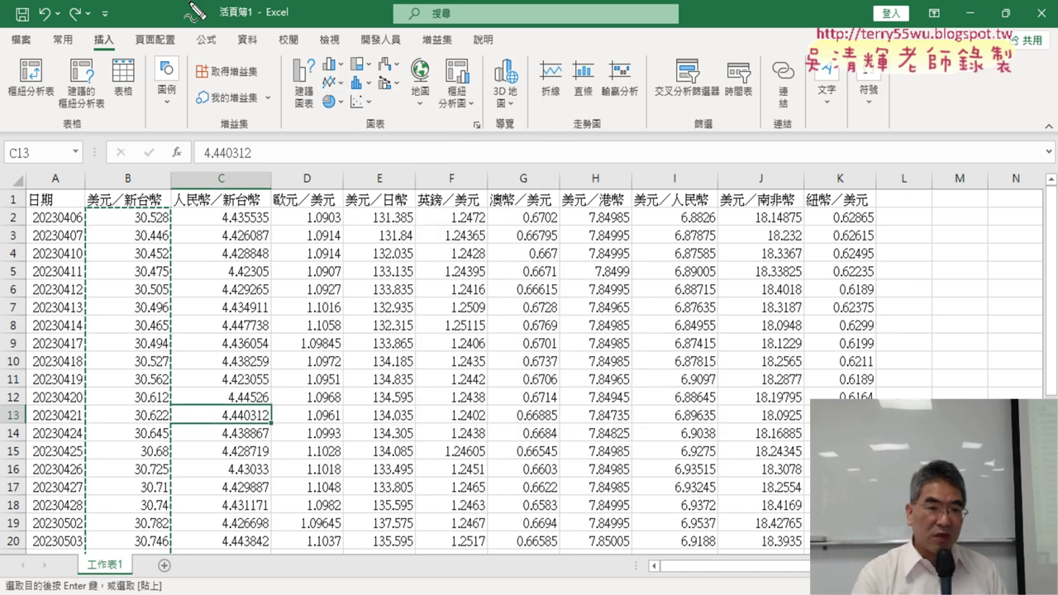
left_click_drag(115, 25, 120, 52)
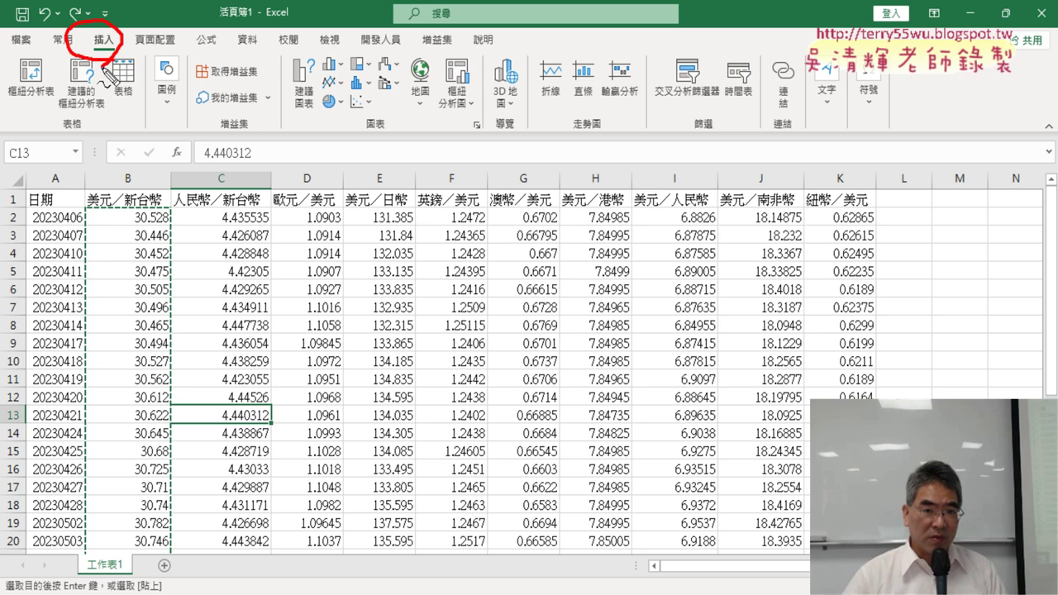
left_click_drag(329, 101, 332, 106)
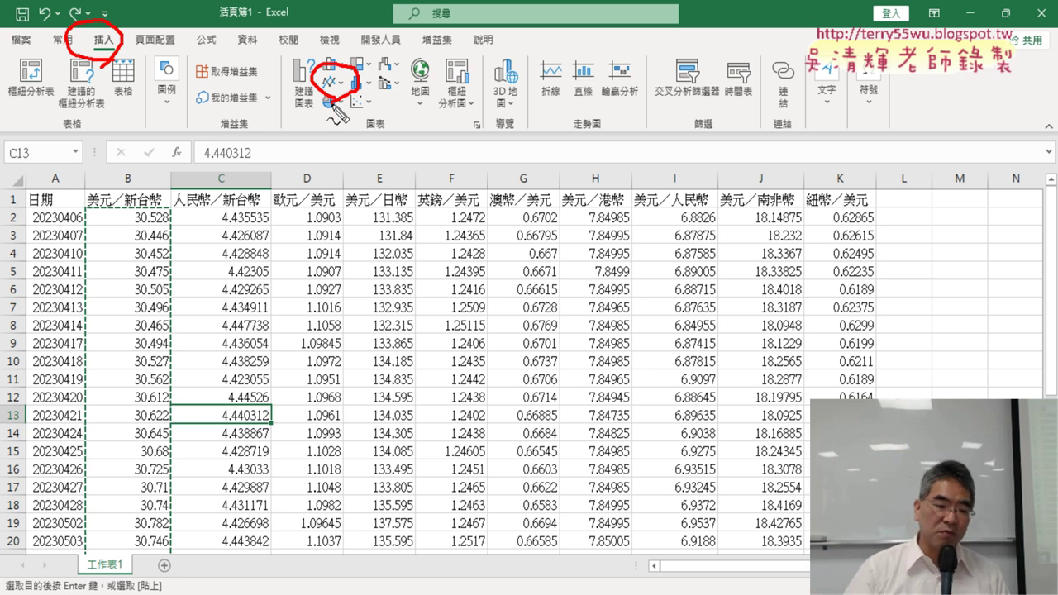
key("Escape")
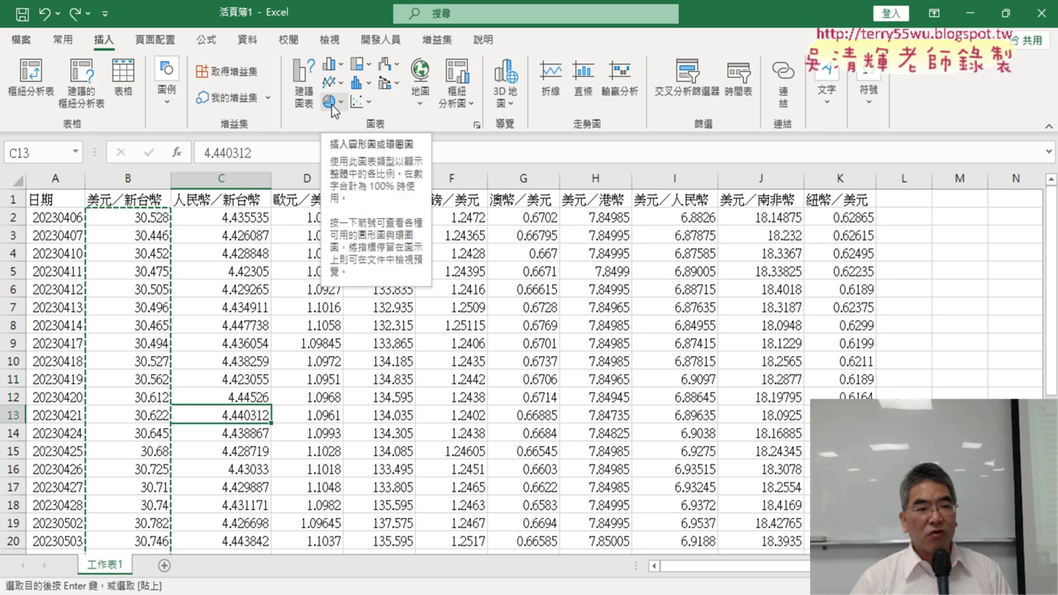
left_click_drag(50, 200, 106, 197)
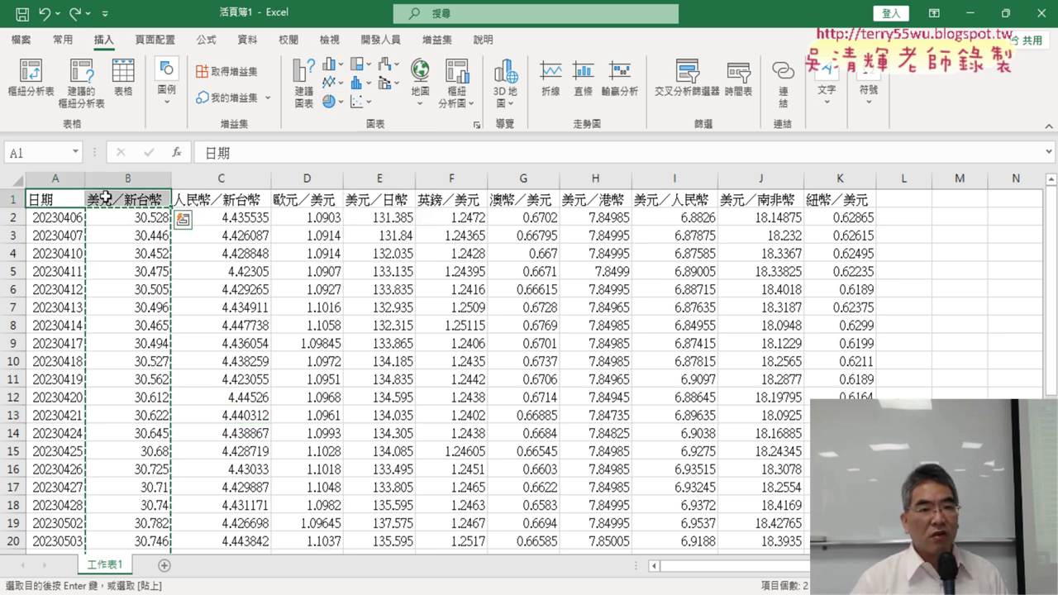
Step: Select 日期 and 美元／新台幣 in A1:B34 and insert a Line with Markers chart
left_click(333, 82)
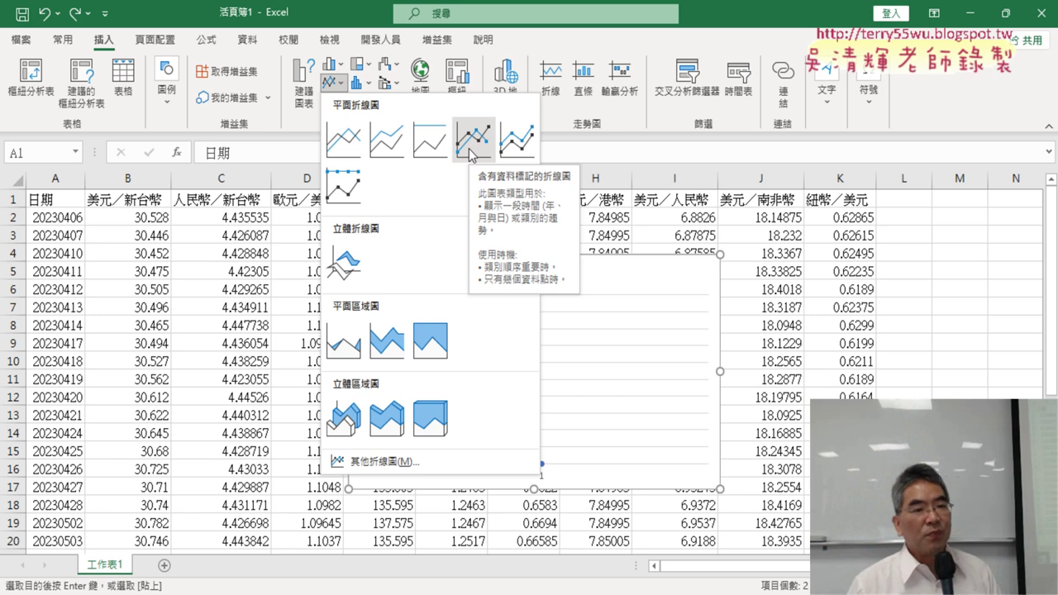
left_click(52, 209)
left_click_drag(47, 199, 130, 199)
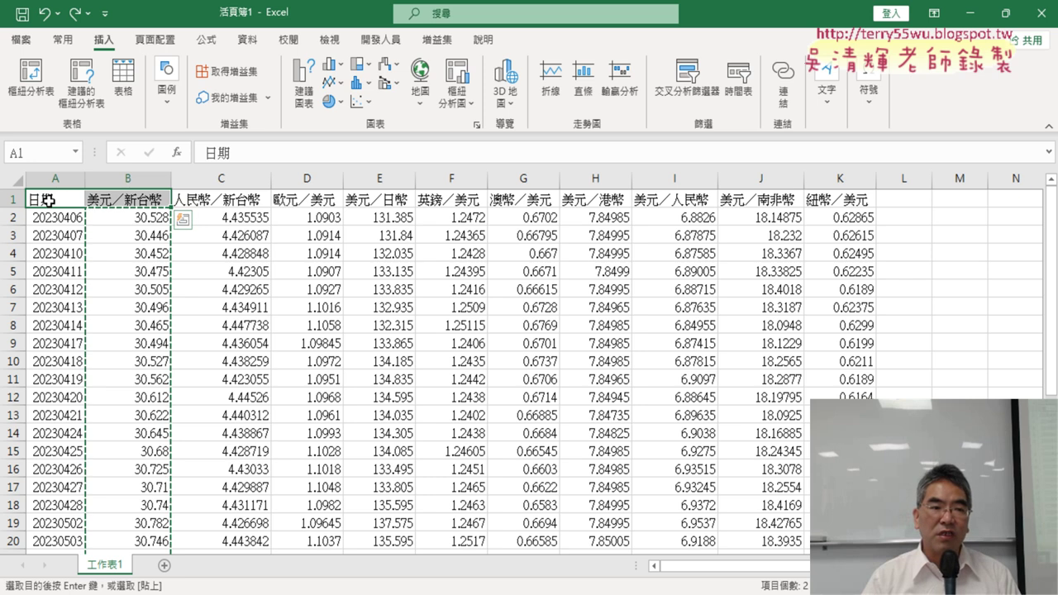
left_click(48, 200)
left_click_drag(48, 199, 109, 199)
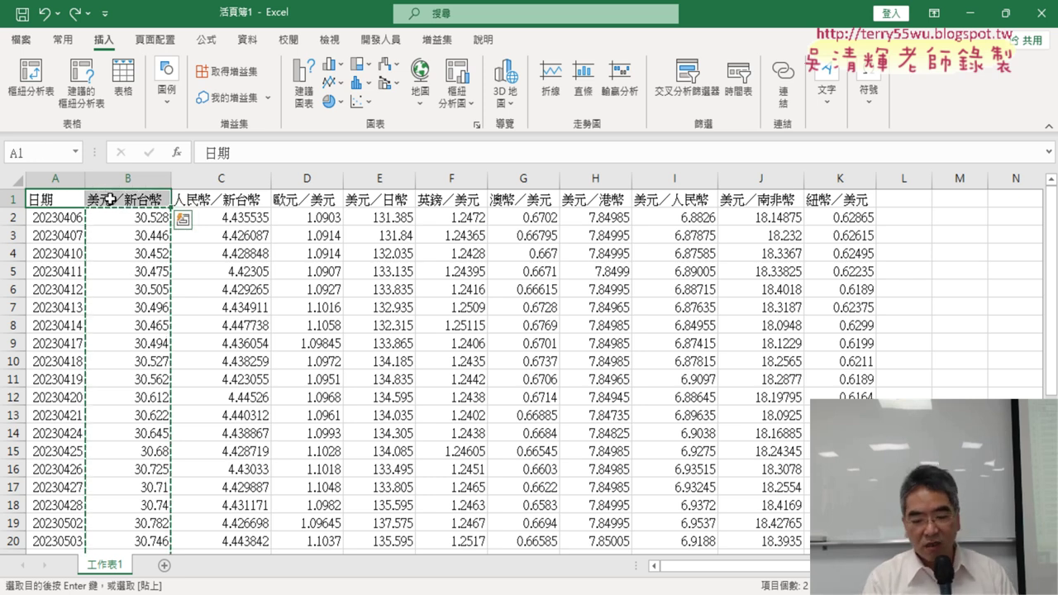
key("ctrl+shift+Down")
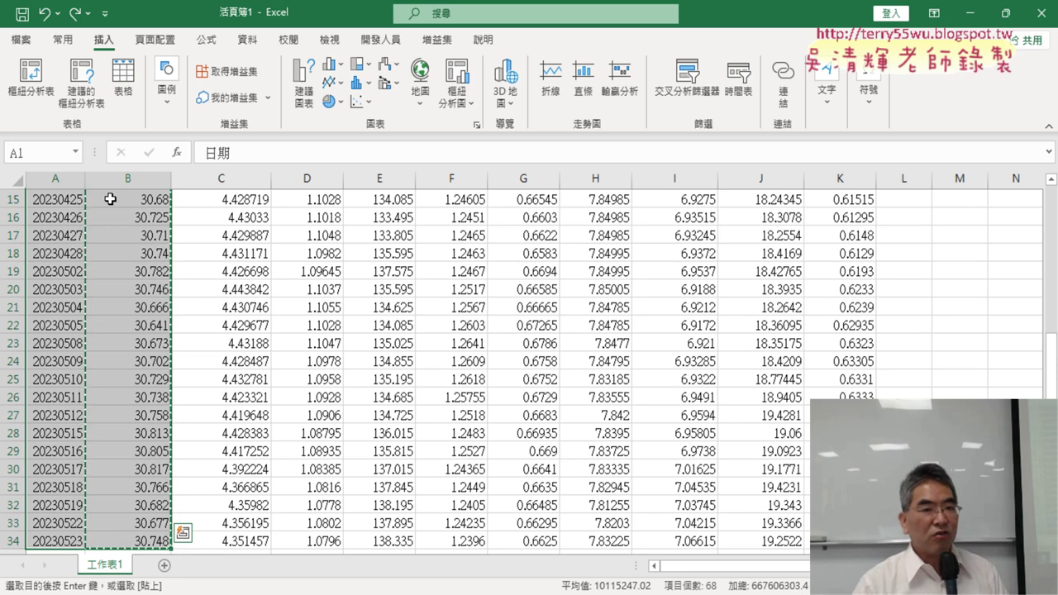
left_click(341, 82)
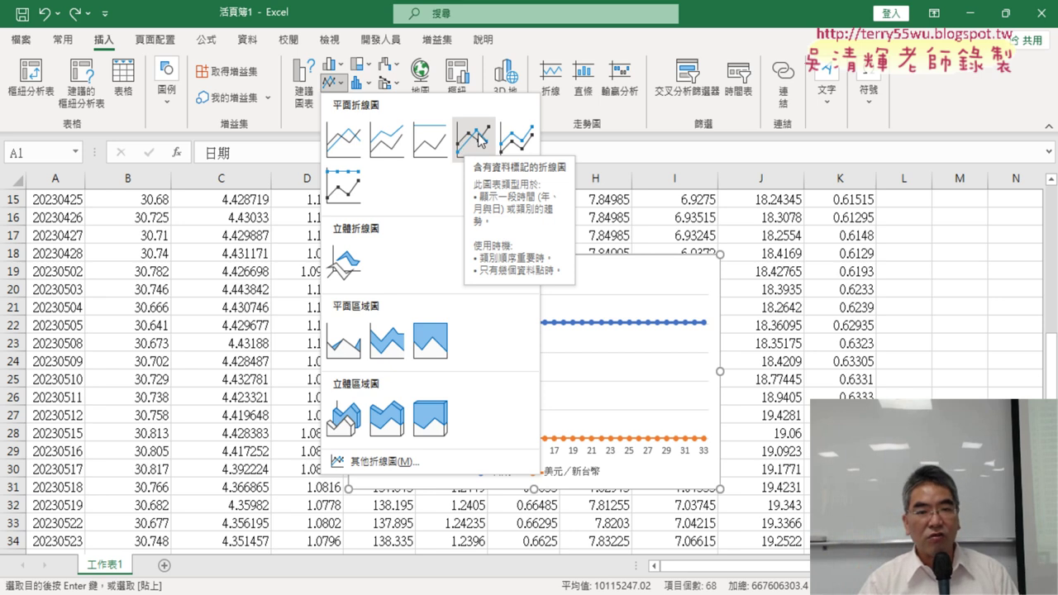
left_click(481, 140)
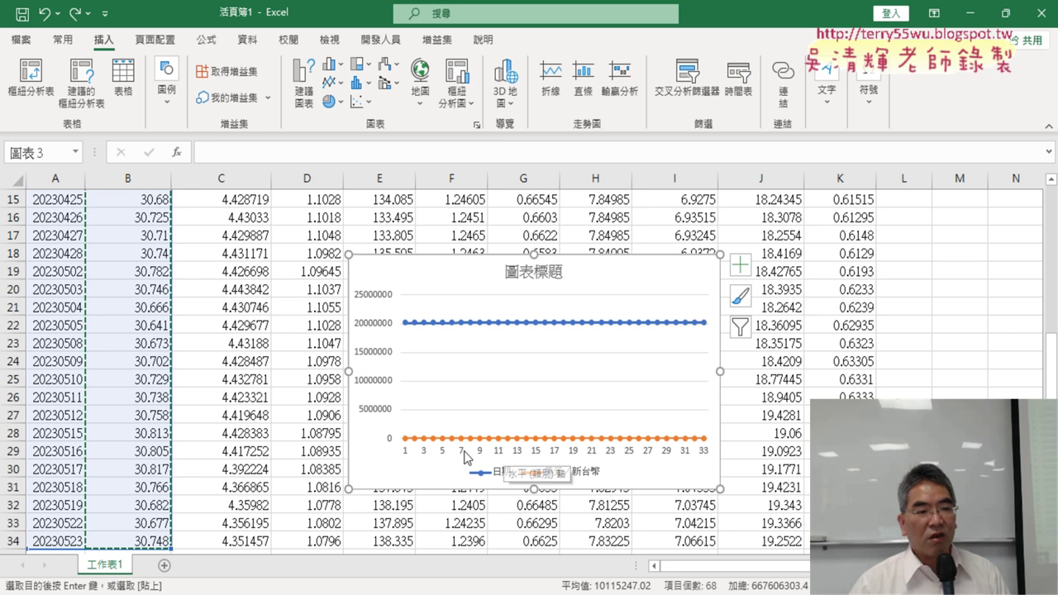
Step: Mark up the text date in A2 for viewers, then delete the line chart
scroll(118, 366, "up", 5)
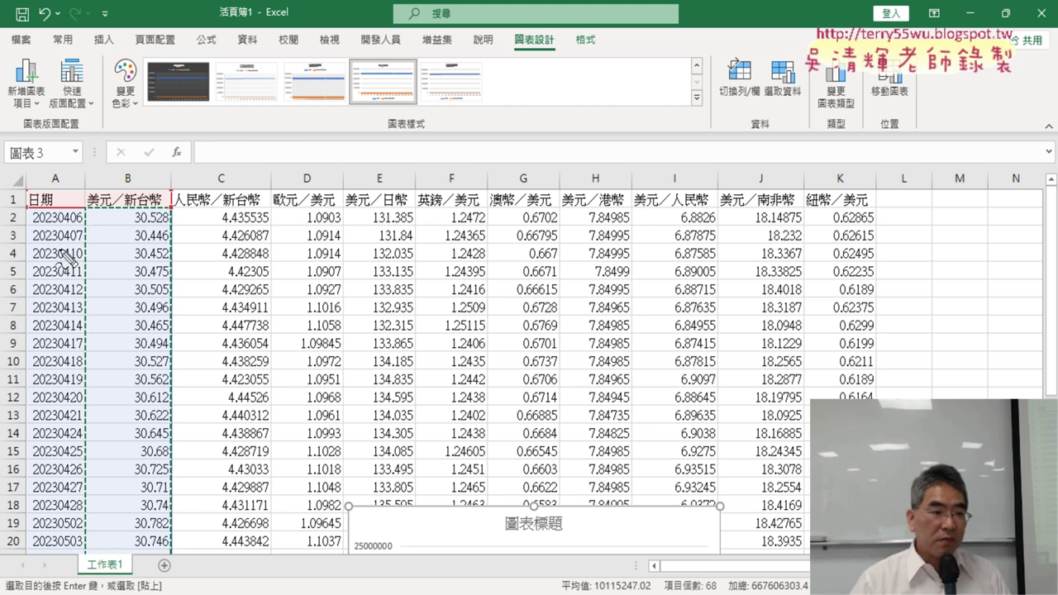
left_click_drag(86, 225, 32, 228)
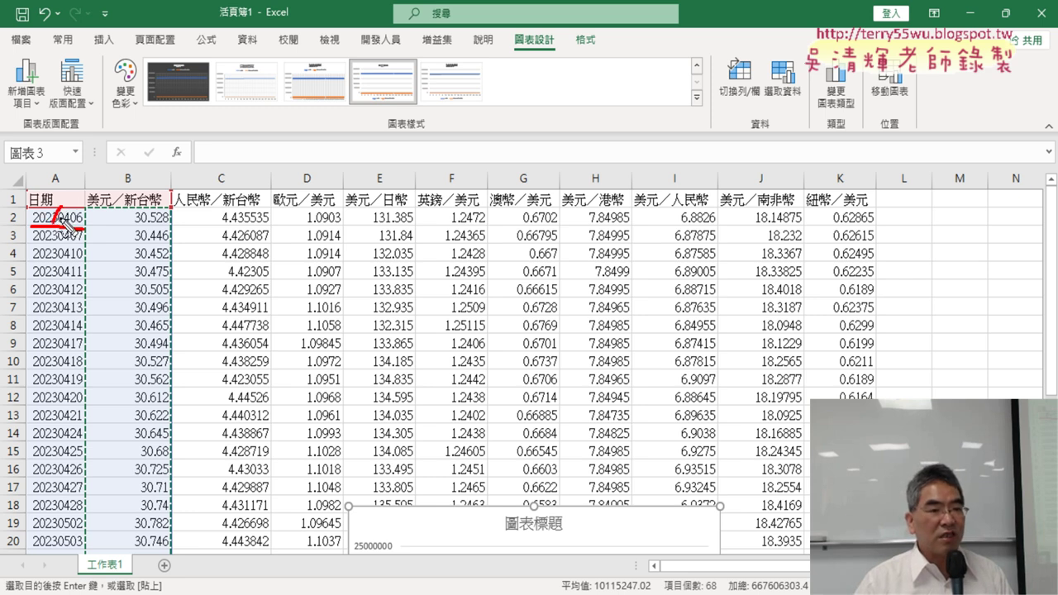
left_click_drag(52, 225, 75, 213)
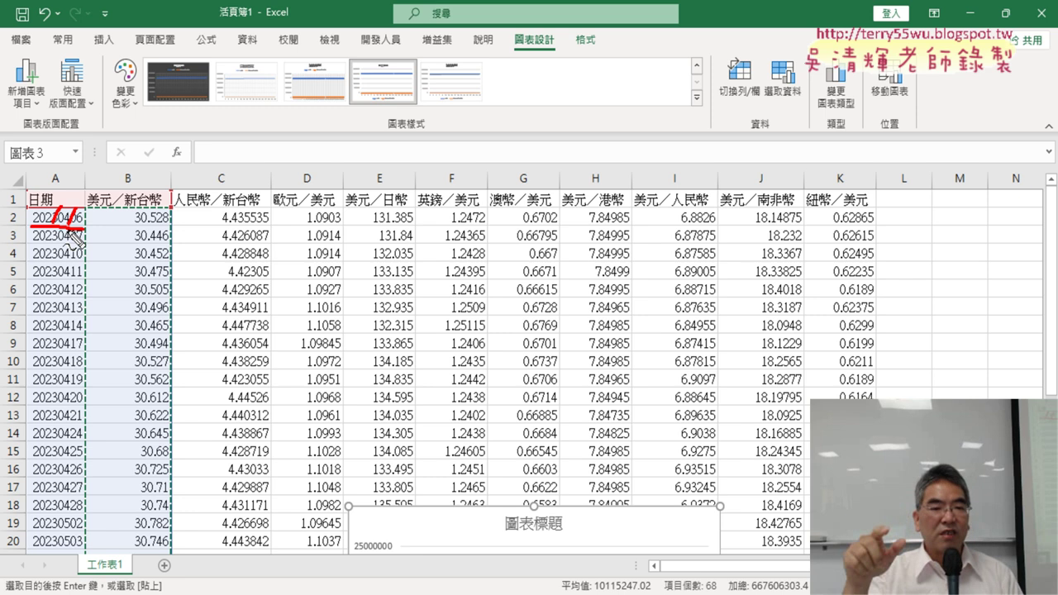
key("Escape")
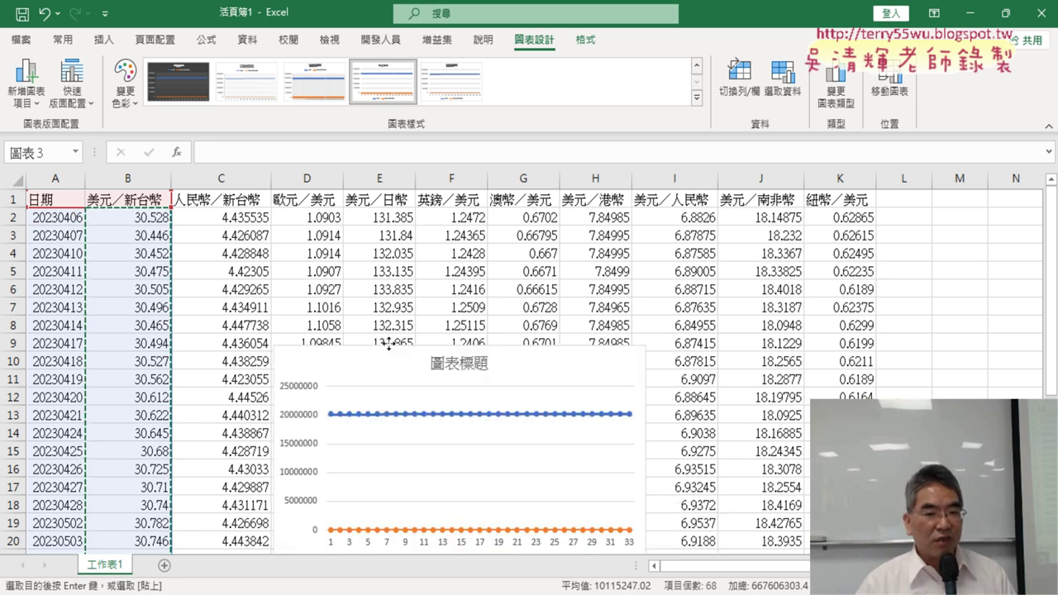
left_click_drag(471, 526, 347, 267)
key("Delete")
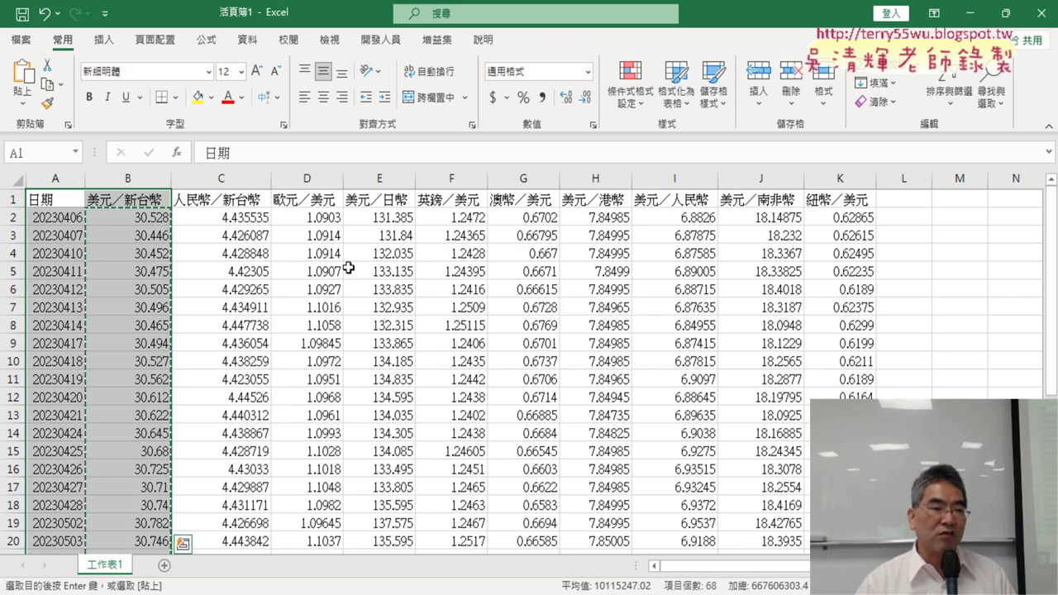
Step: Add slashes to A2's 20230406 to show 2023/4/6, then undo it back to text
left_click(56, 219)
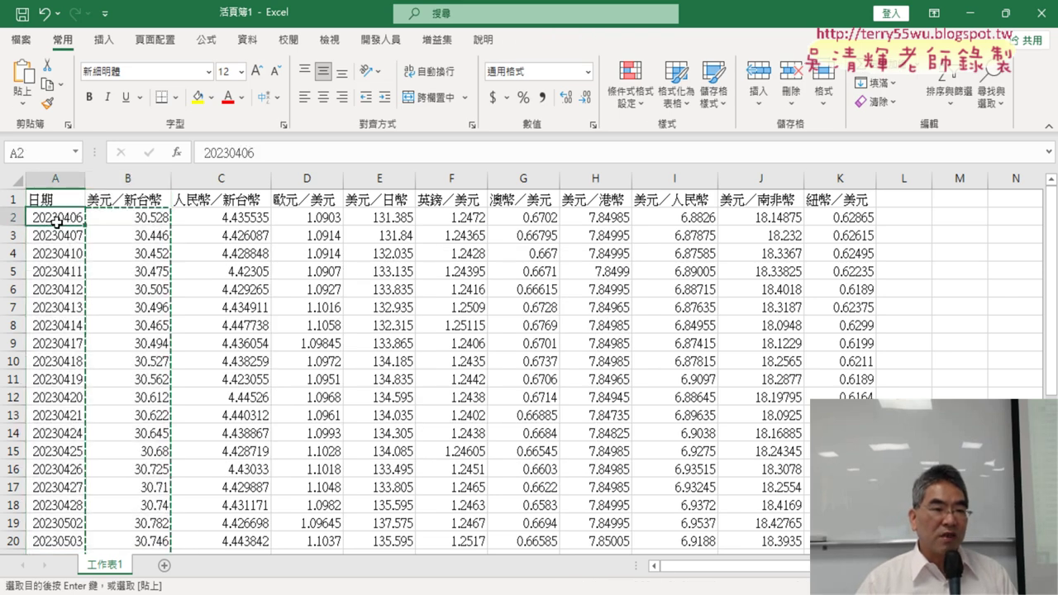
left_click(233, 154)
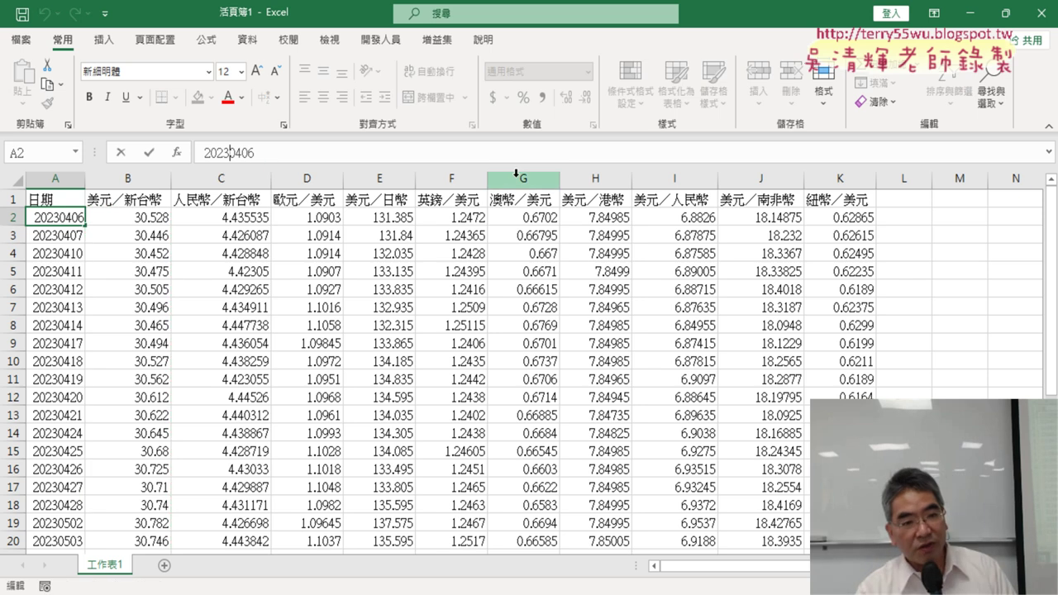
type("/")
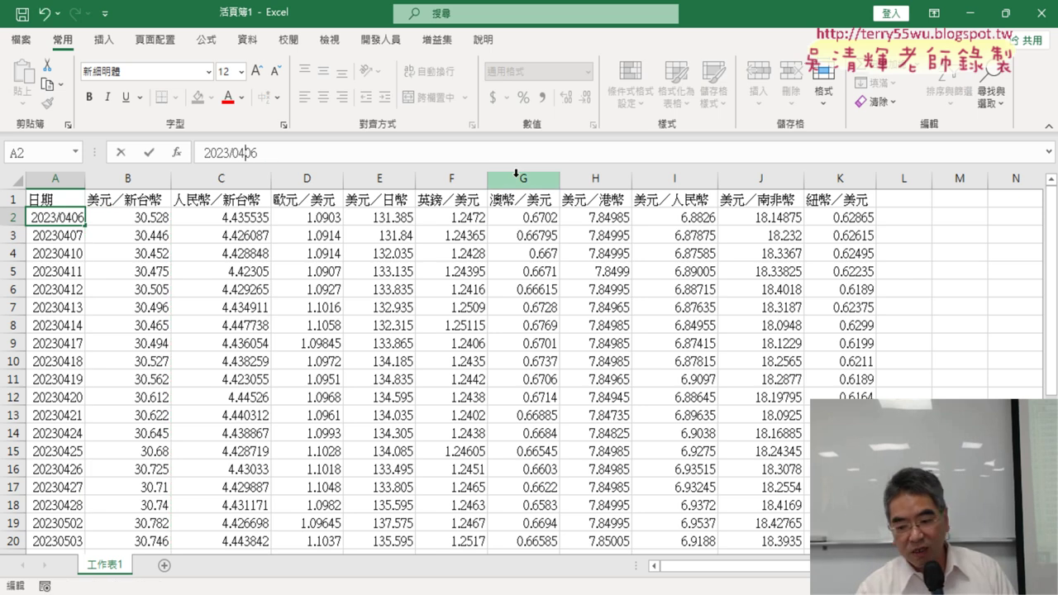
key("Right")
type("/")
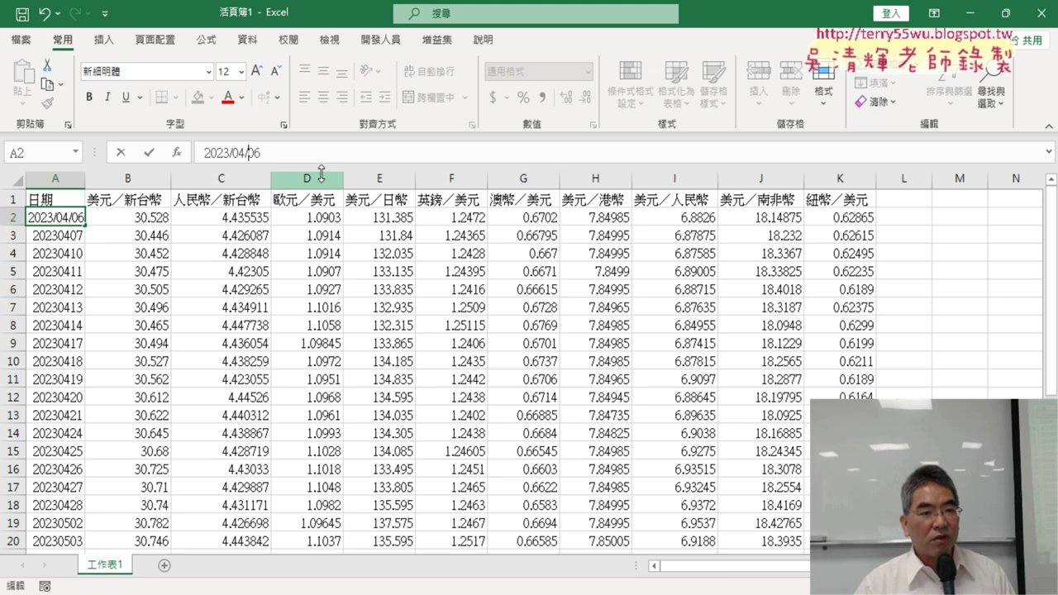
left_click(155, 154)
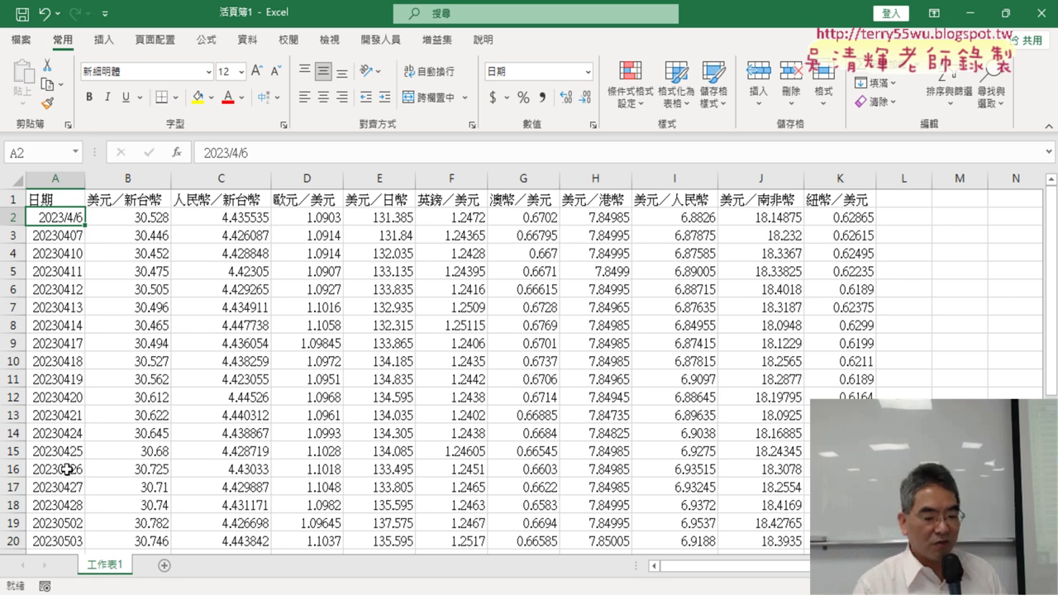
key("ctrl+z")
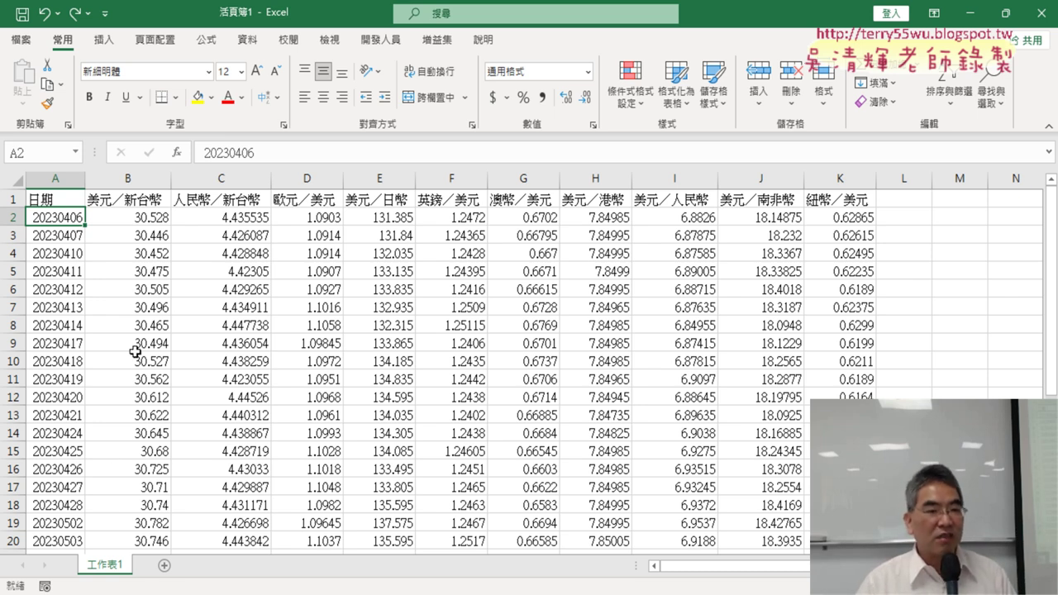
Step: Insert an empty column B before the 美元／新台幣 rates
left_click(122, 174)
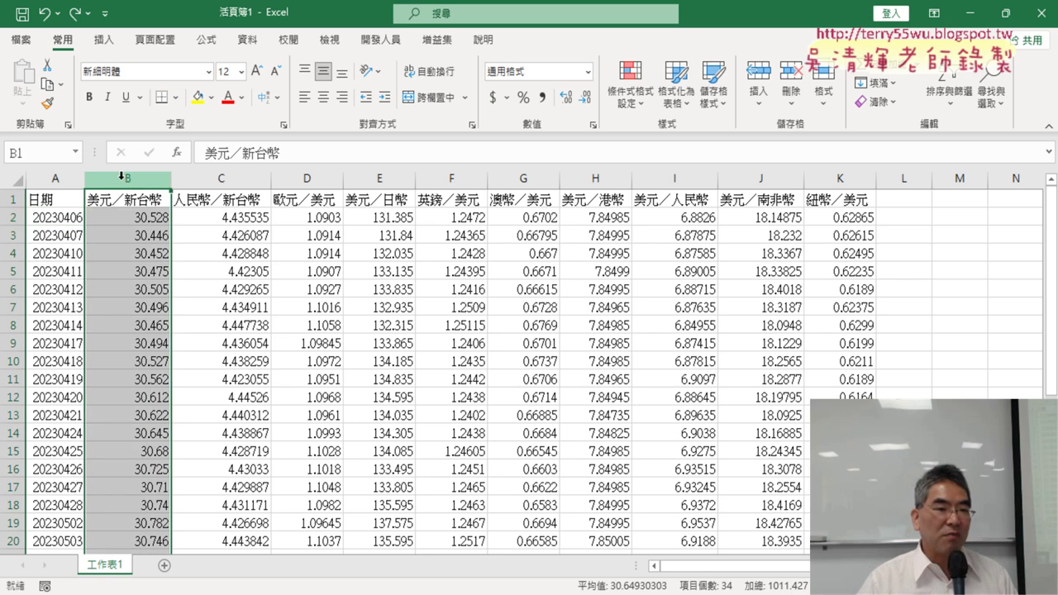
right_click(126, 180)
left_click(183, 319)
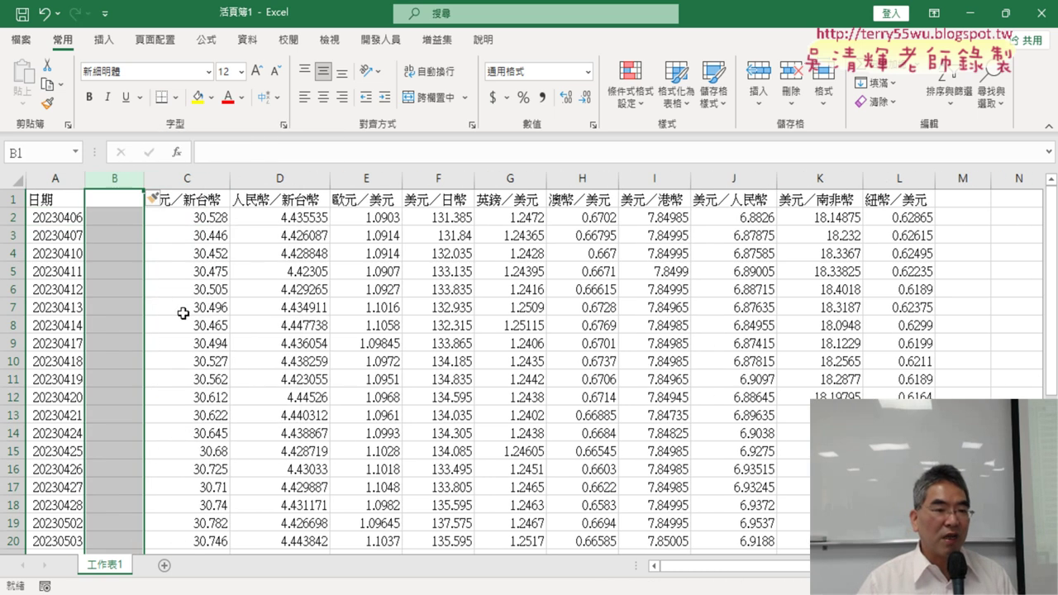
Step: Enter =LEFT(A2,4) in B2 to extract the year 2023
left_click(119, 222)
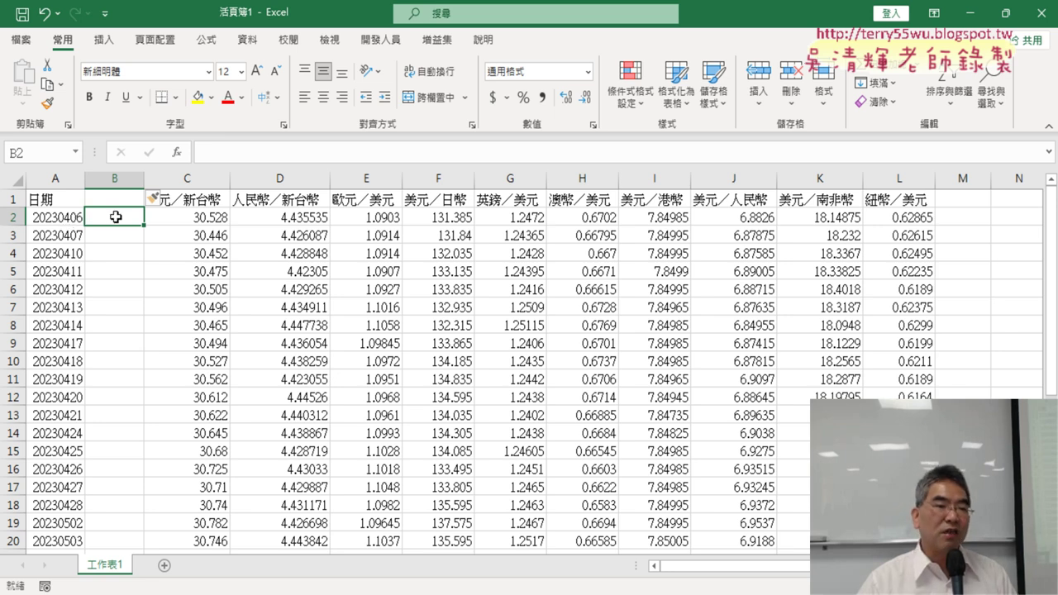
left_click(177, 153)
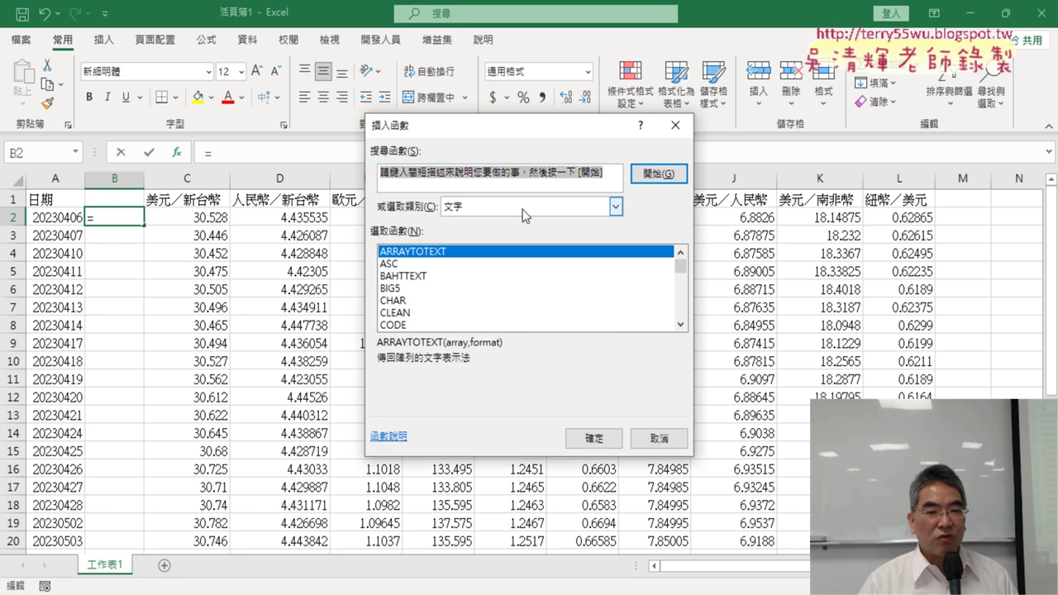
left_click(679, 303)
left_click(680, 303)
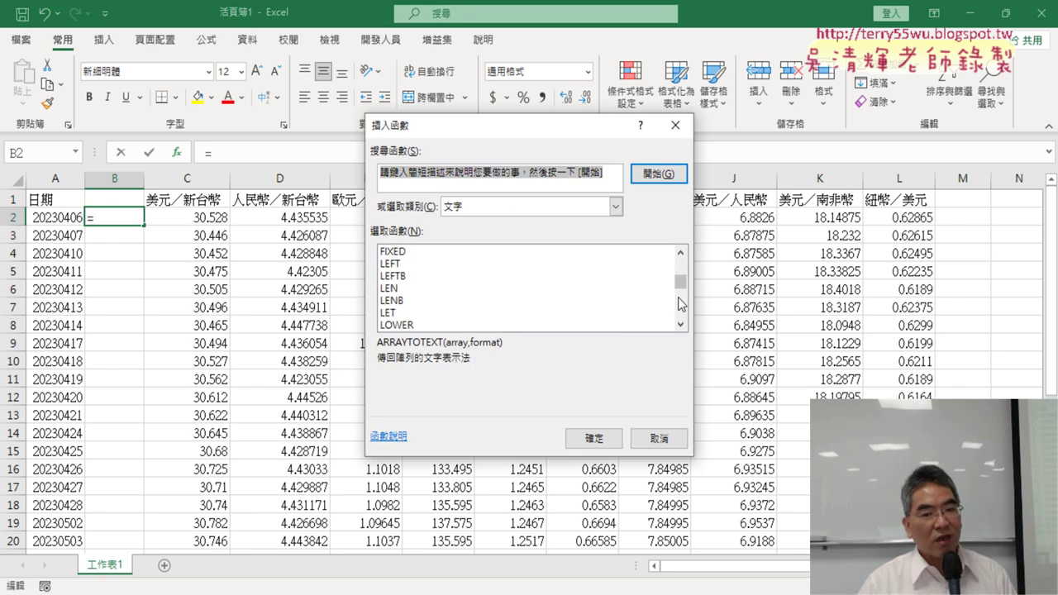
double_click(403, 265)
left_click(50, 218)
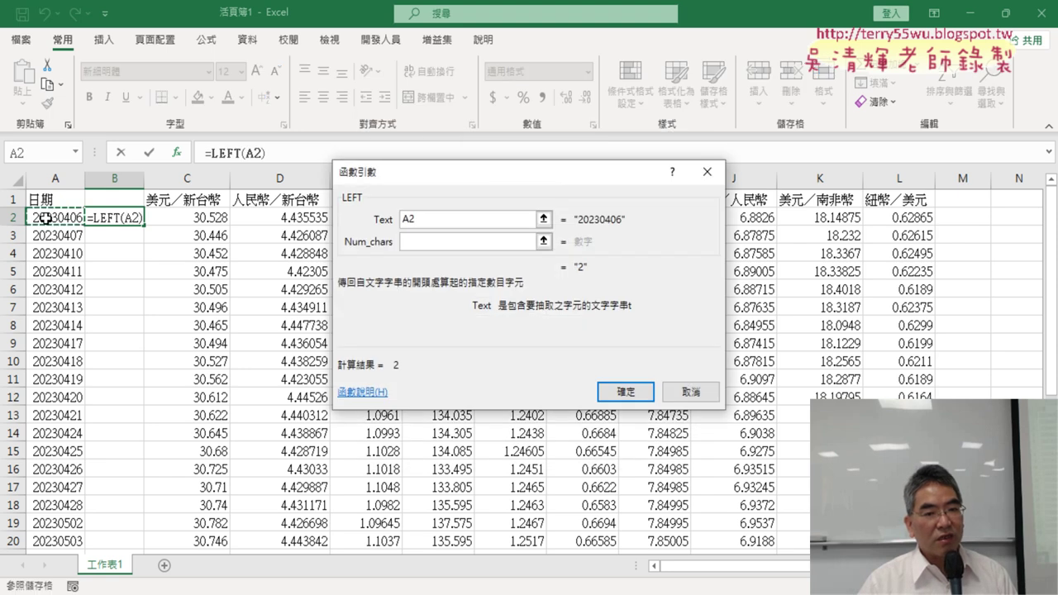
left_click(431, 241)
type("4")
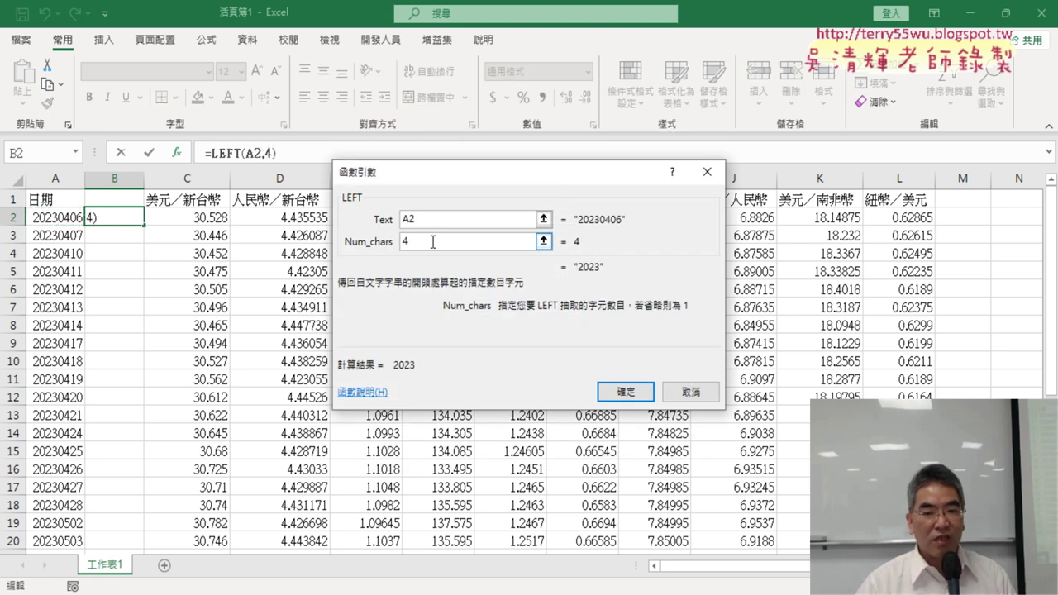
left_click(626, 392)
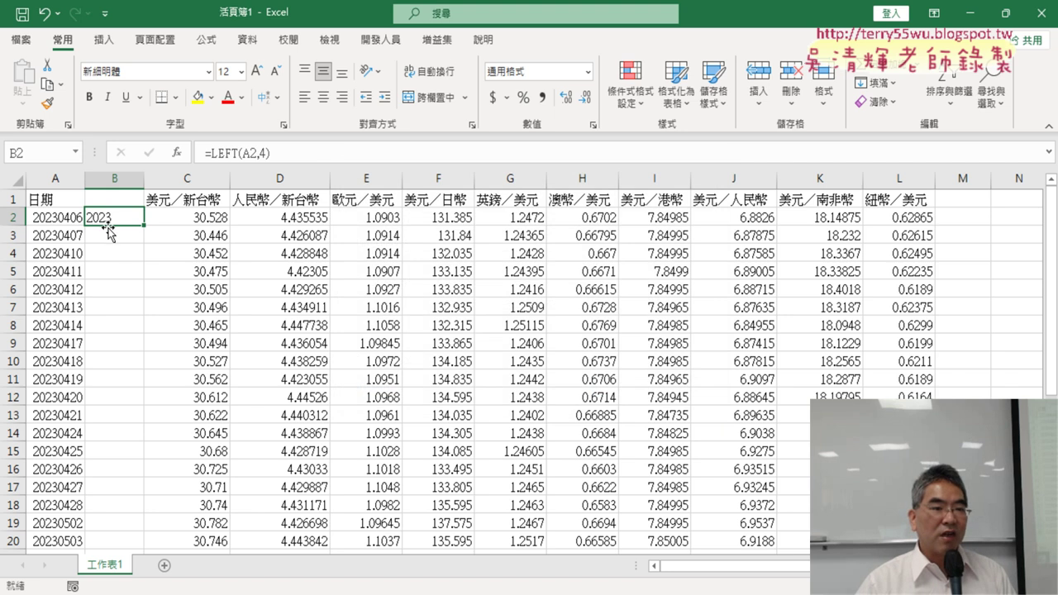
left_click(300, 152)
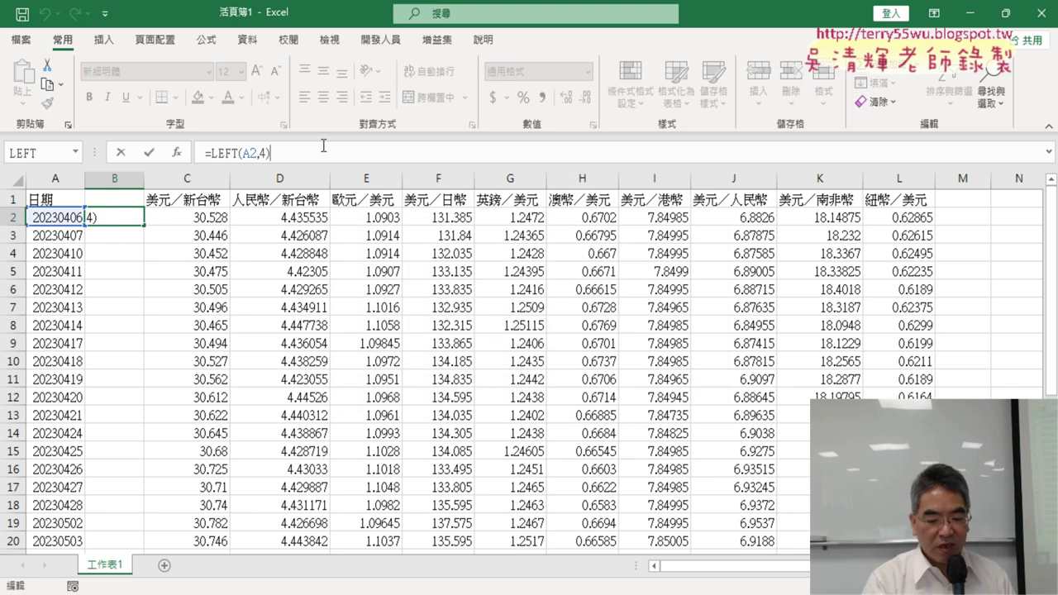
Step: Append &"/"& to B2's LEFT formula
type("&\"/")
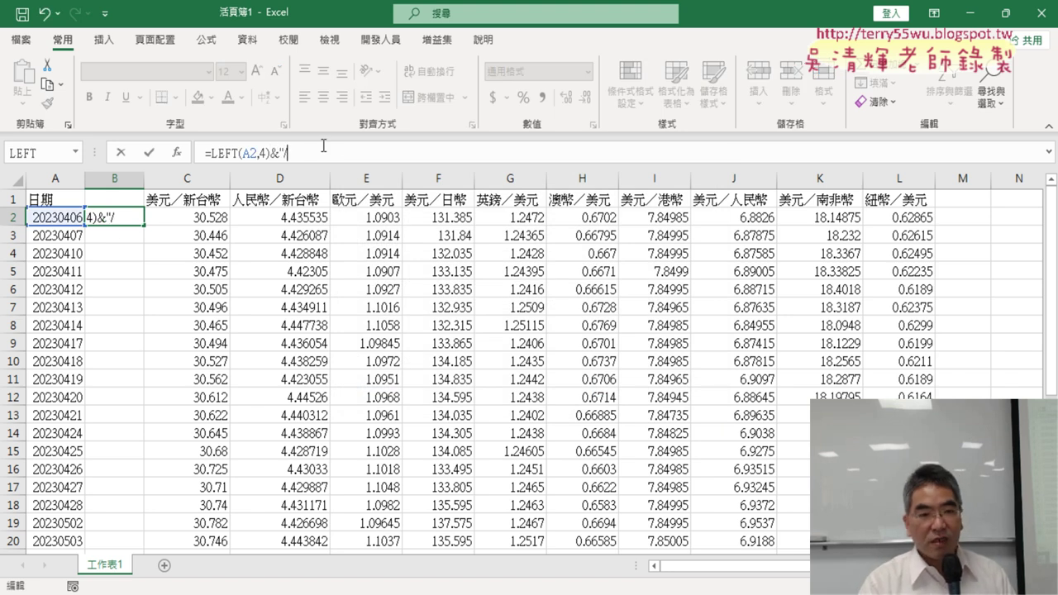
type("\"")
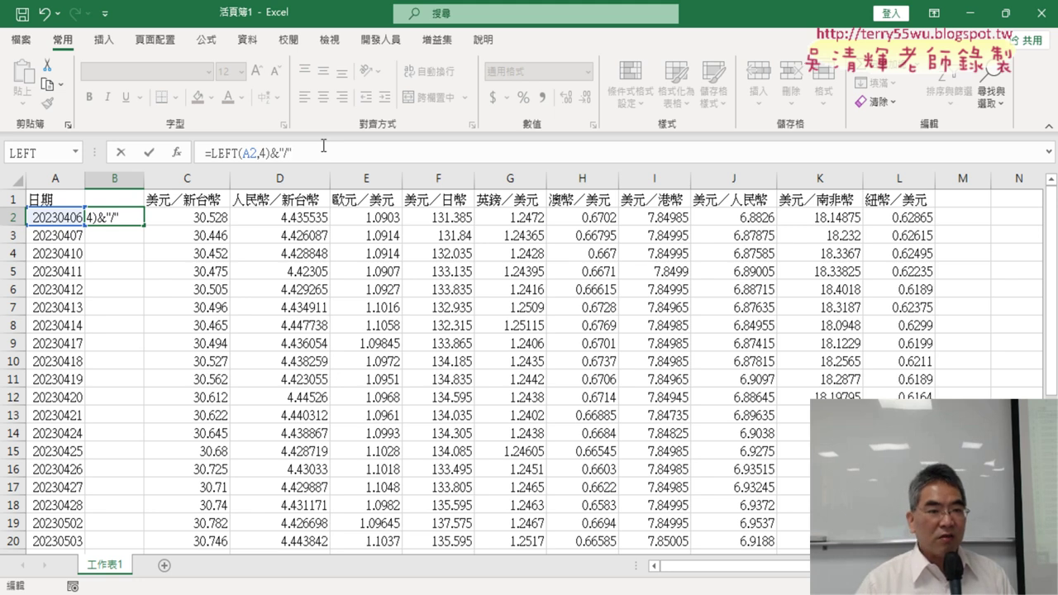
left_click(151, 152)
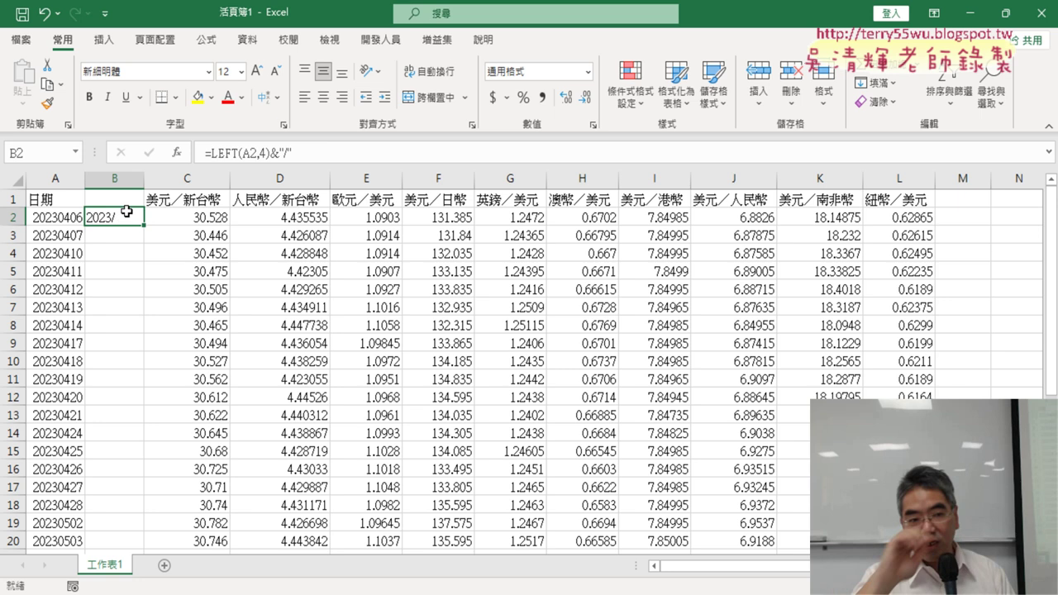
left_click(369, 155)
type("&")
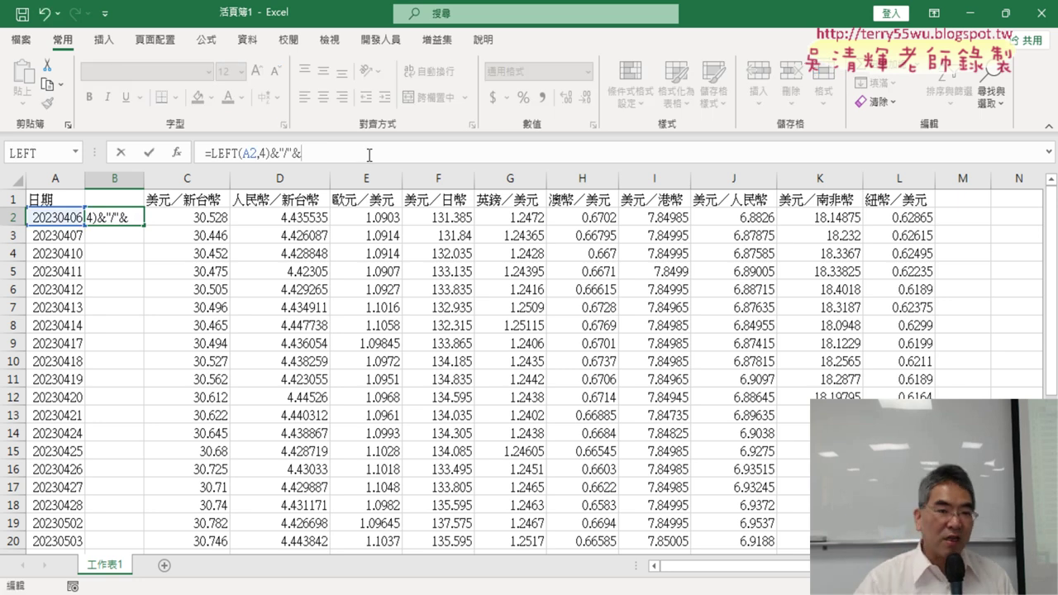
Step: Add MID(A2,5,2) to B2's formula so it shows 2023/04
left_click(177, 159)
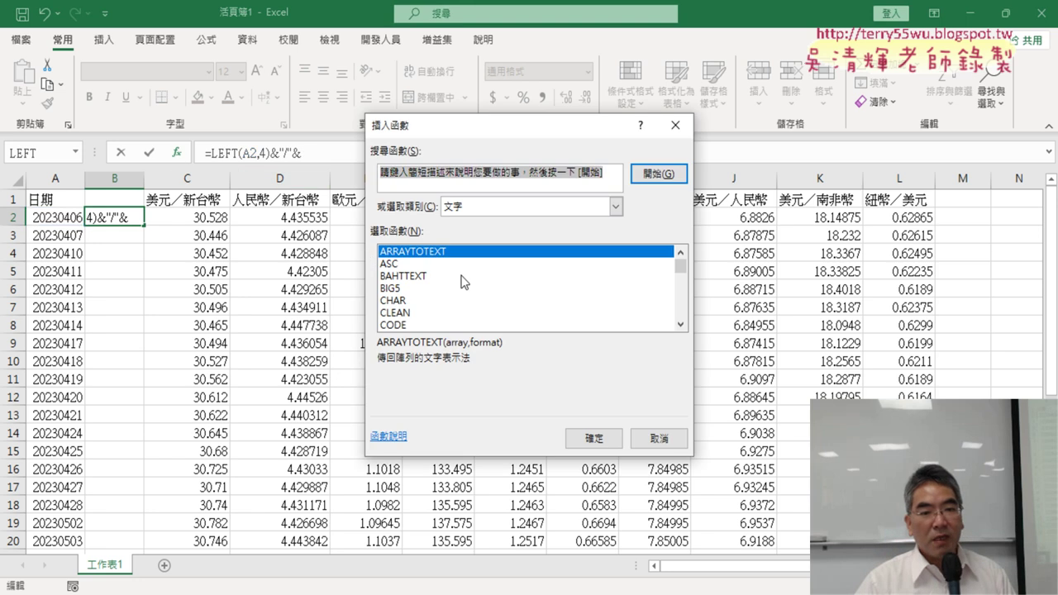
scroll(686, 316, "down", 2)
scroll(686, 316, "down", 2)
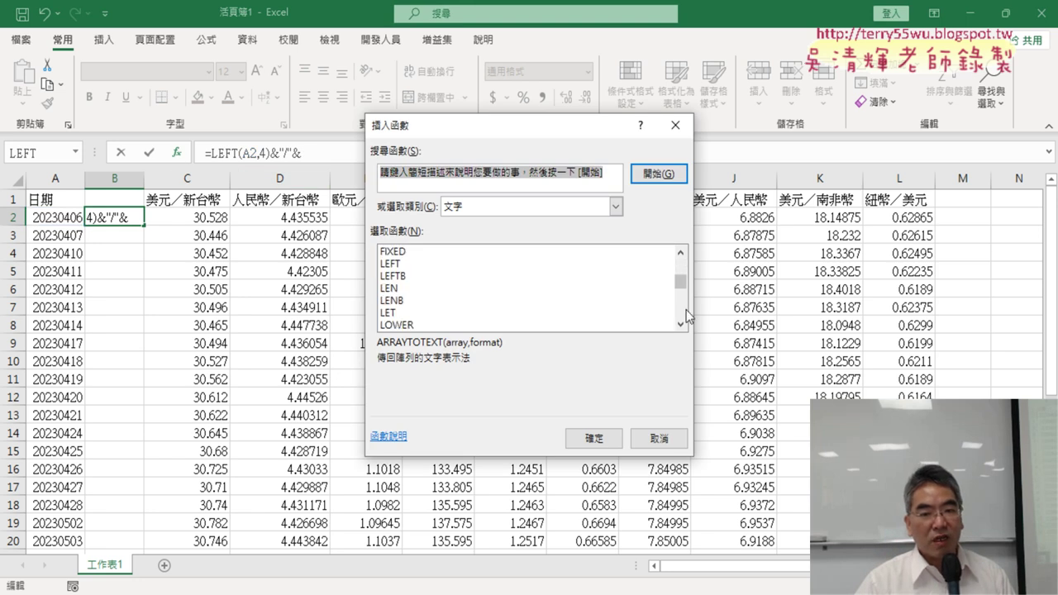
left_click(680, 324)
left_click(680, 325)
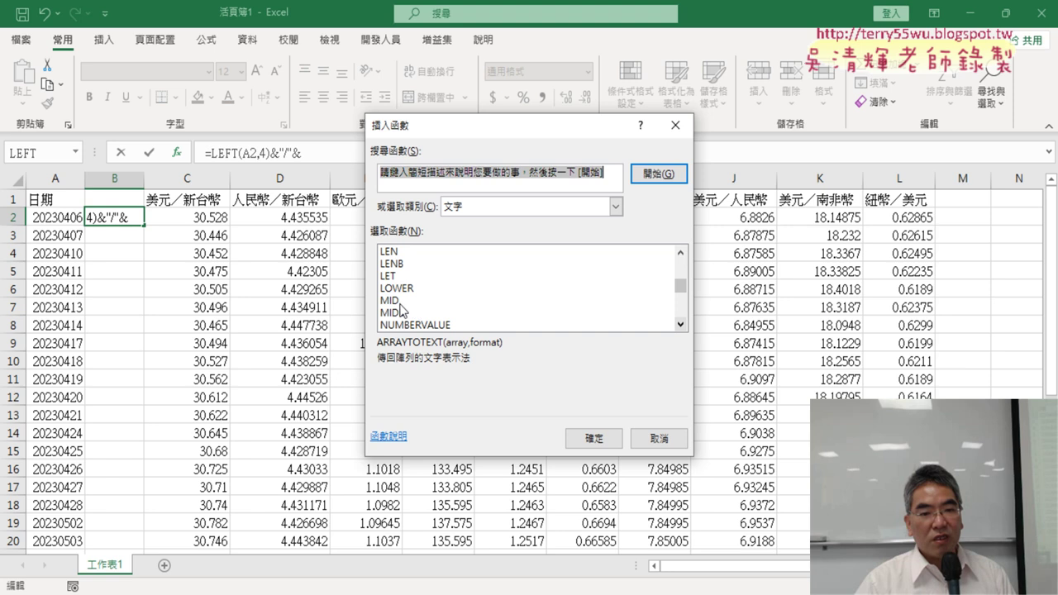
double_click(403, 301)
left_click(49, 217)
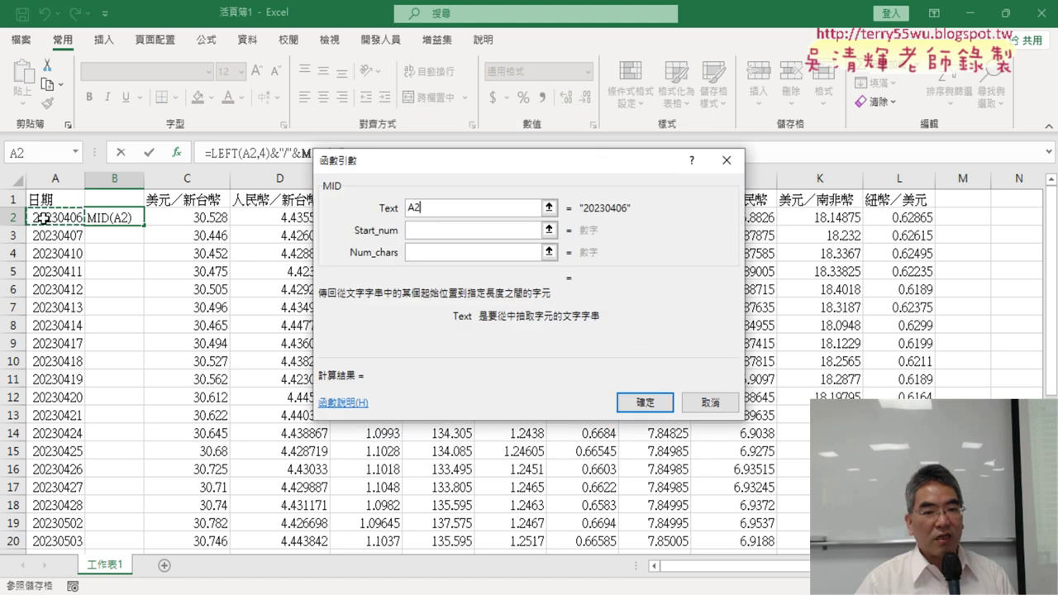
left_click(455, 236)
type("5")
left_click(470, 251)
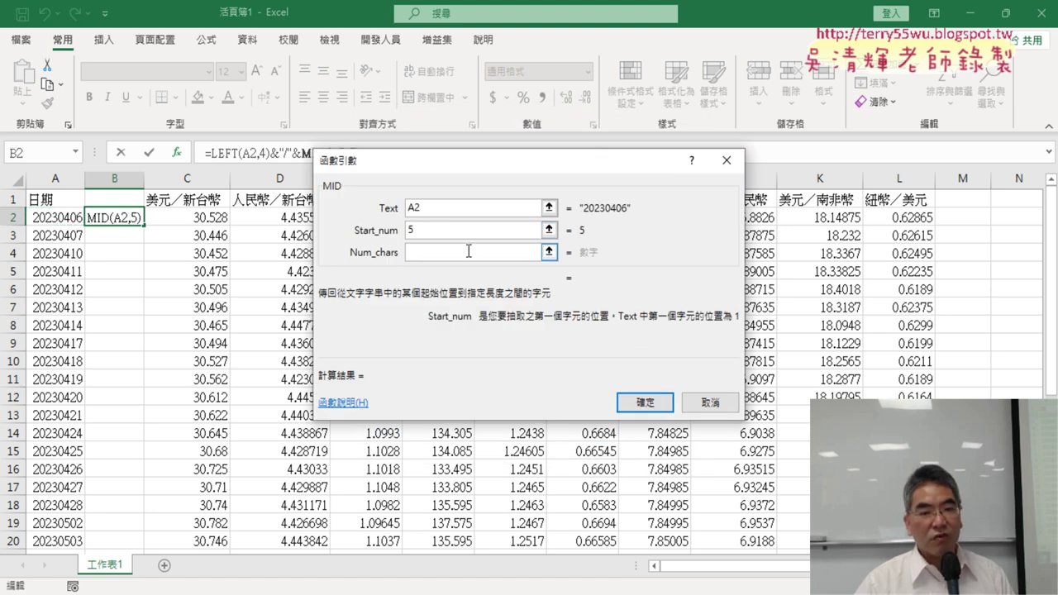
type("2")
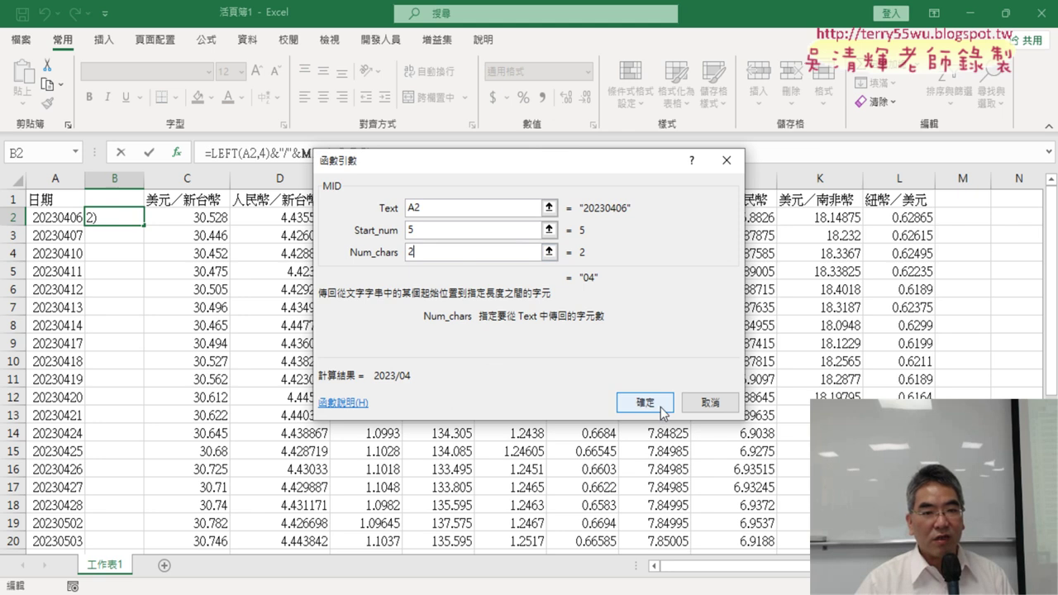
left_click(645, 403)
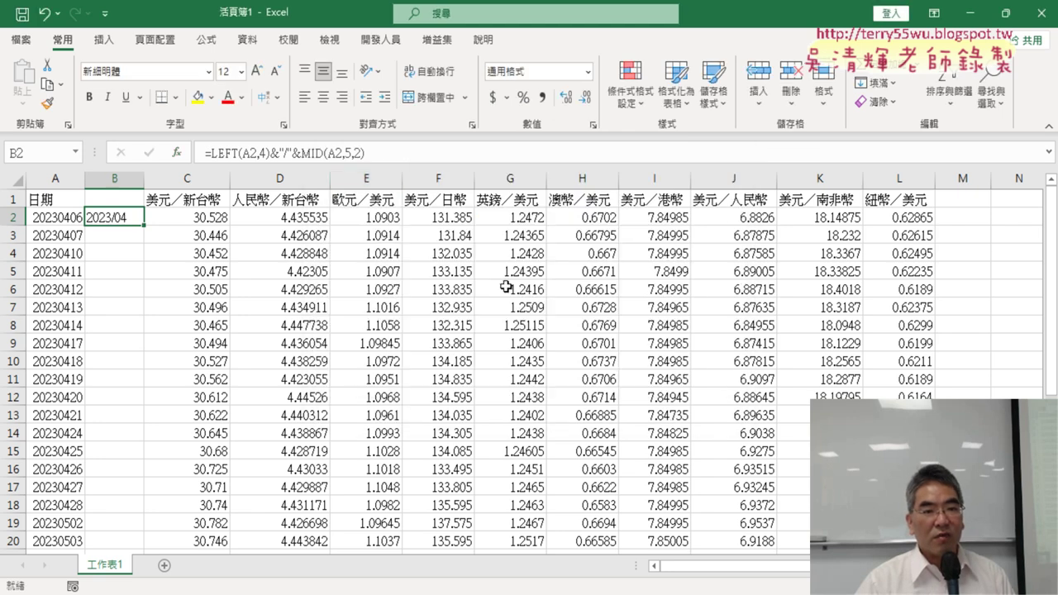
Step: Append &"/"&RIGHT(A2,2) to B2's formula so it displays 2023/04/06
left_click(389, 152)
type("&\"/")
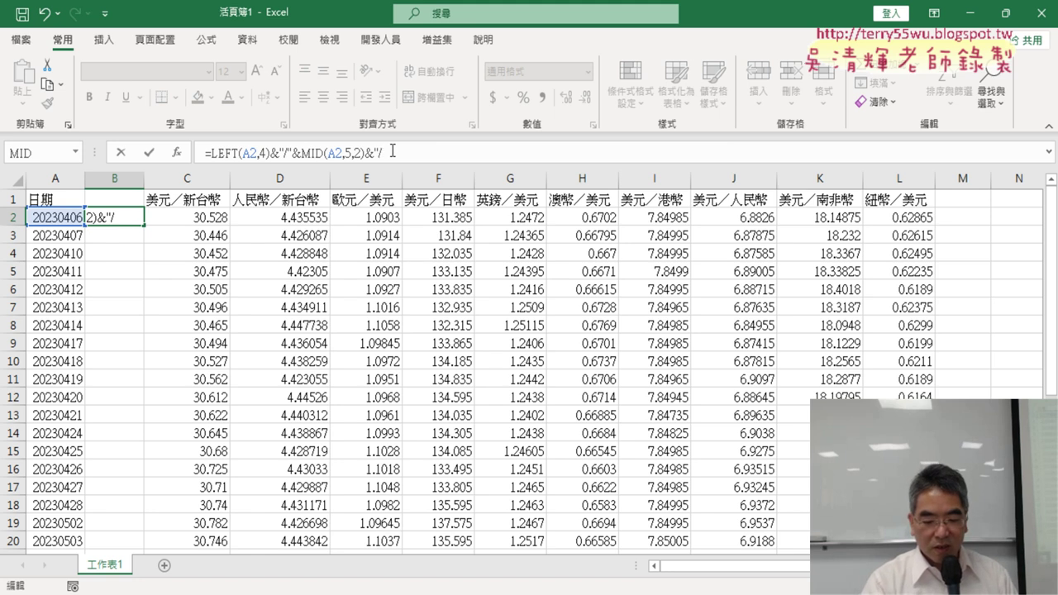
type("\"")
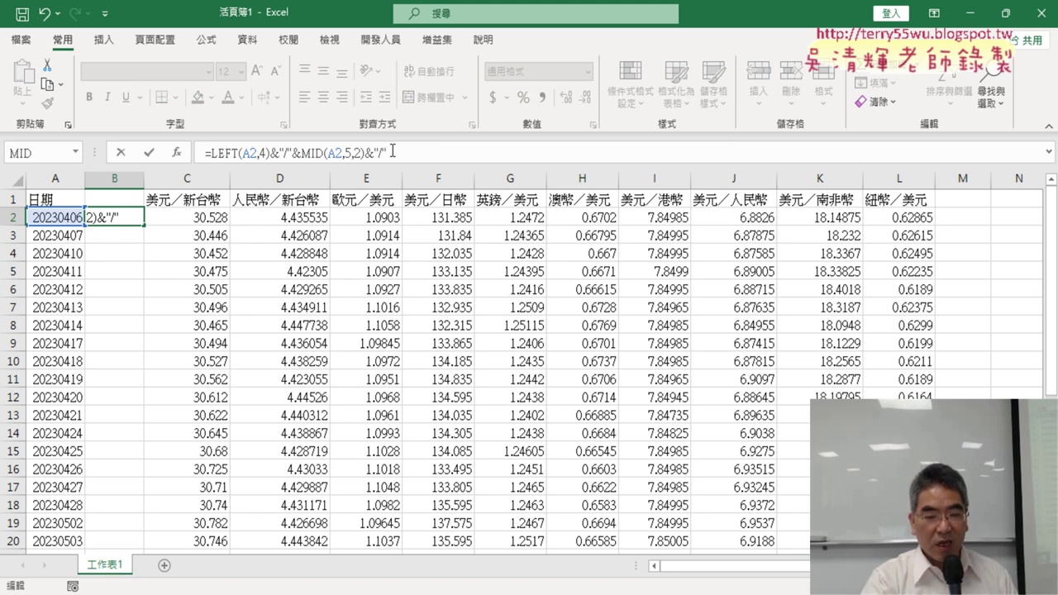
type("&")
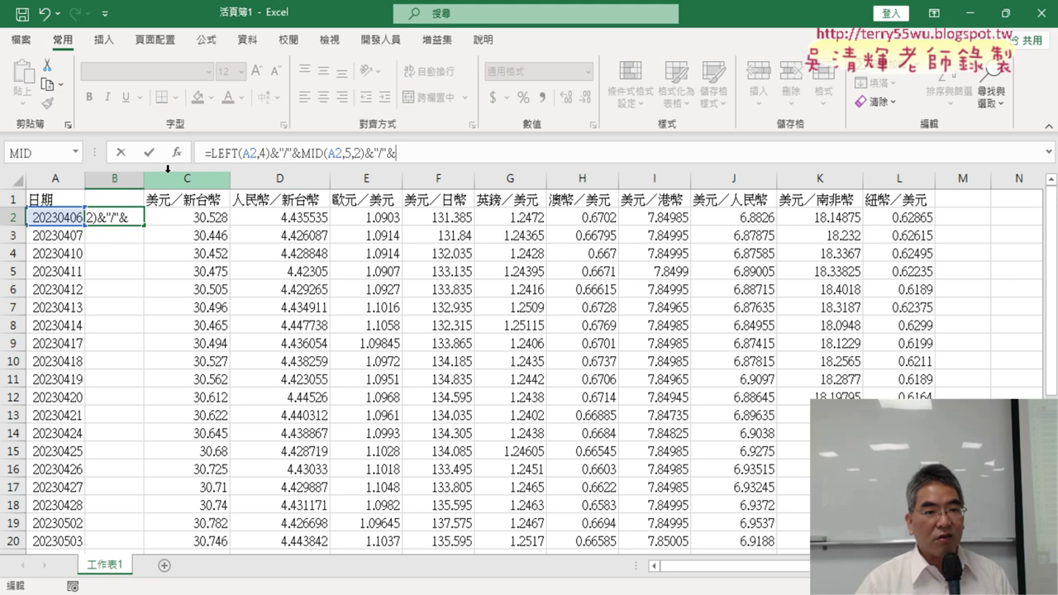
left_click(176, 154)
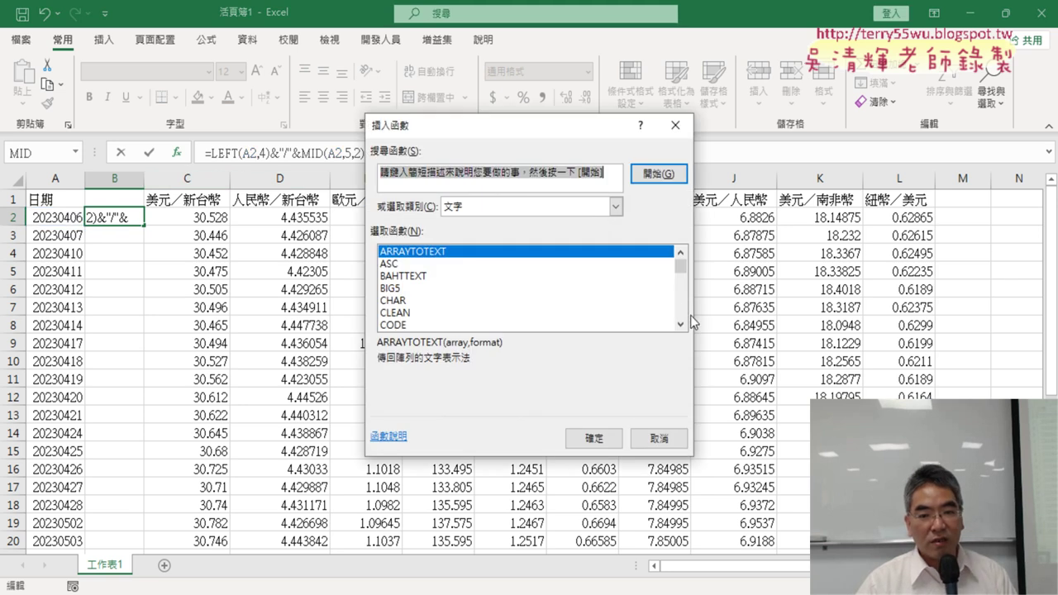
left_click(681, 311)
left_click_drag(681, 310, 683, 301)
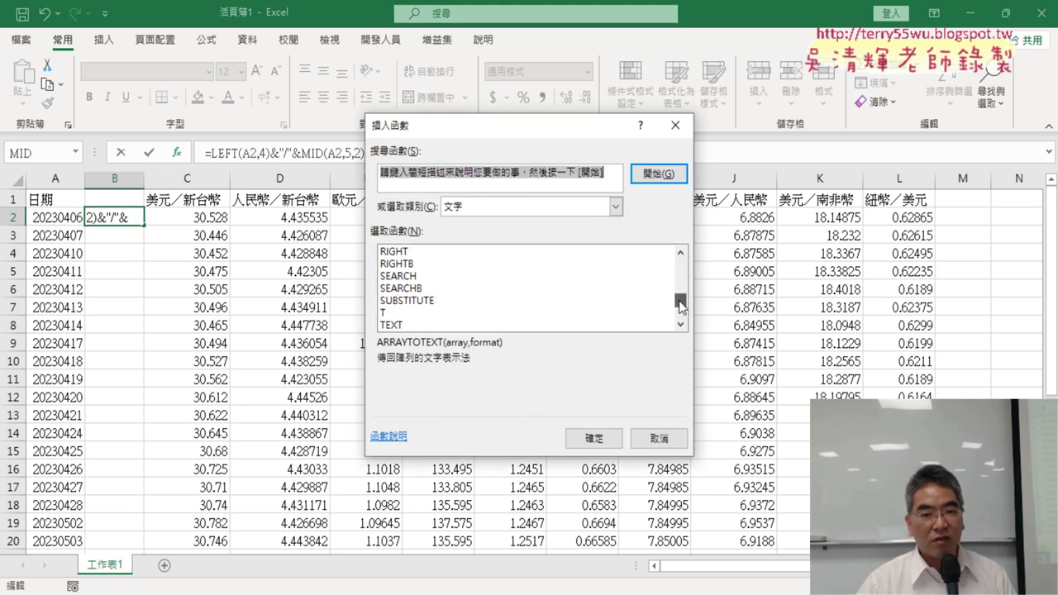
double_click(417, 252)
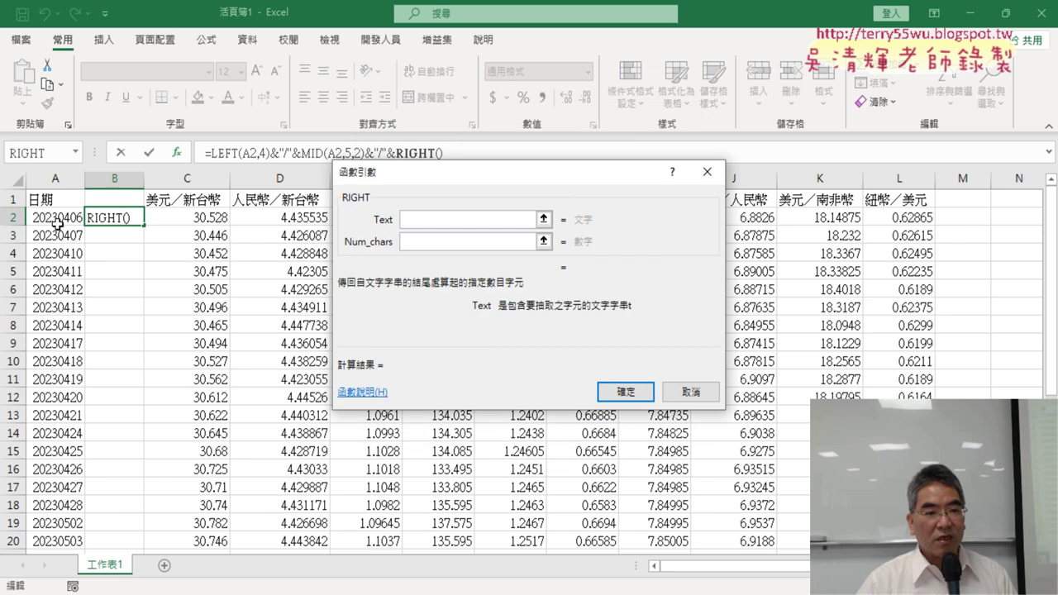
left_click(54, 220)
left_click(437, 240)
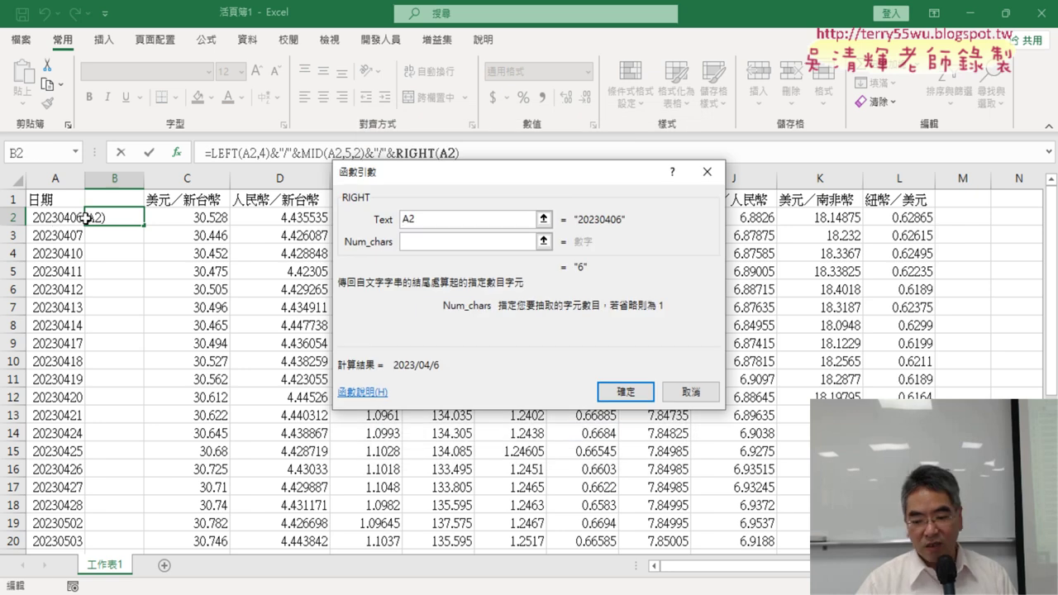
type("2")
left_click(617, 390)
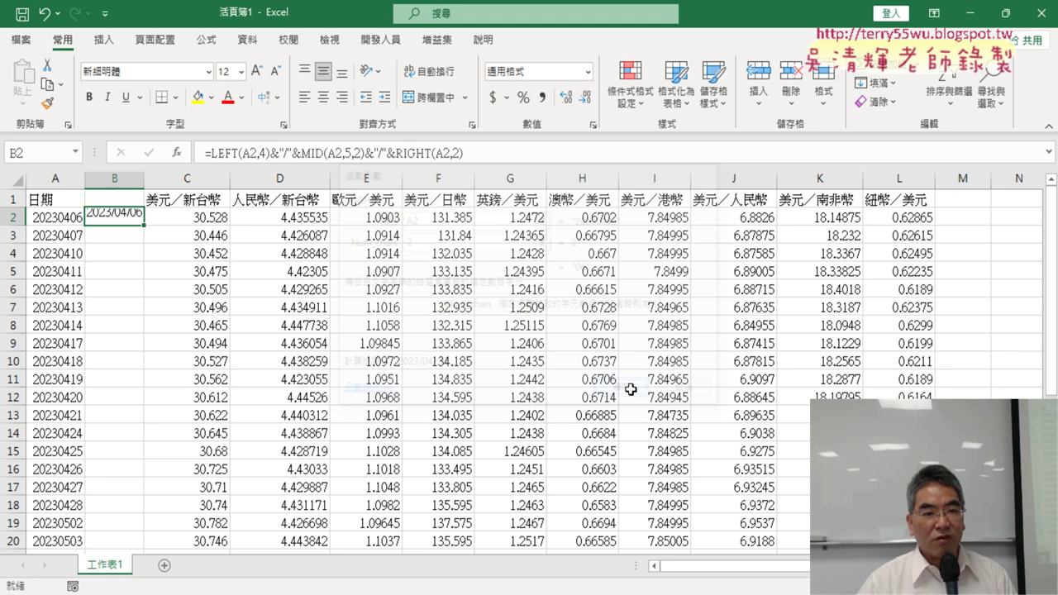
Step: Fill the date formula down column B, widen the column, and copy it
double_click(144, 229)
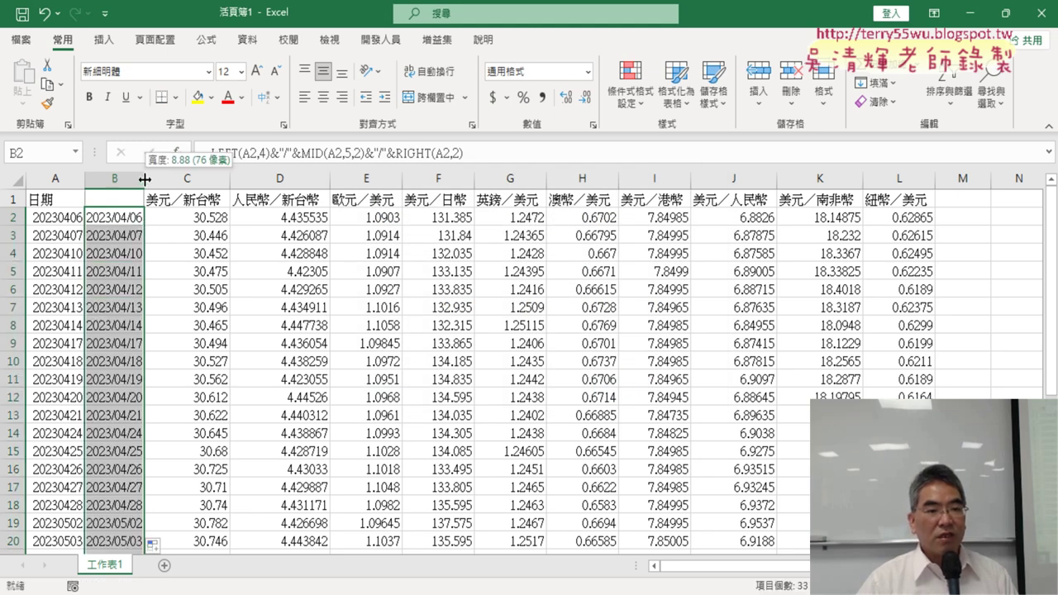
left_click_drag(144, 179, 160, 179)
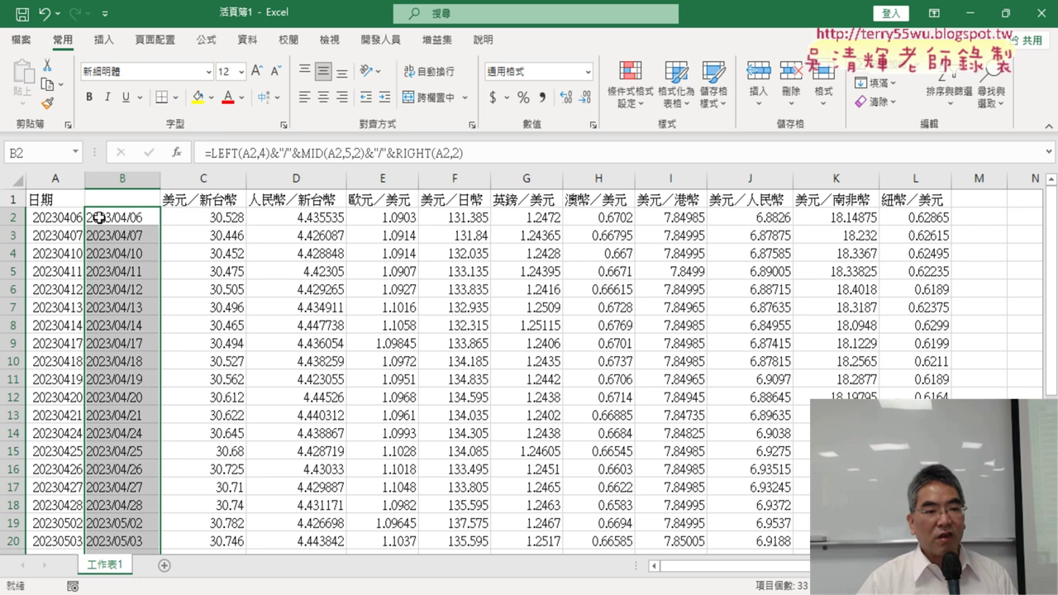
right_click(122, 228)
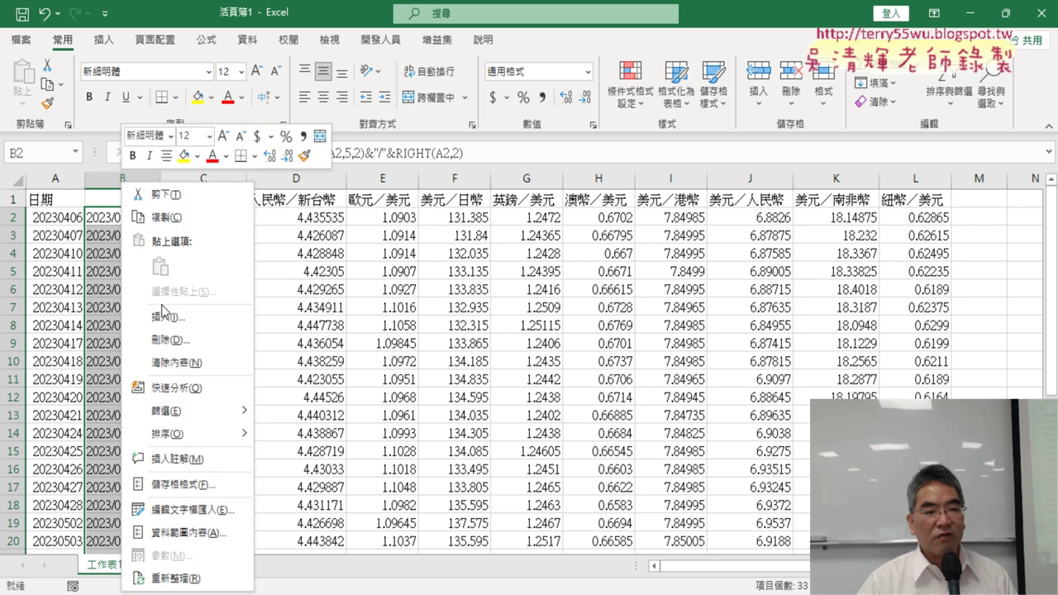
left_click(159, 217)
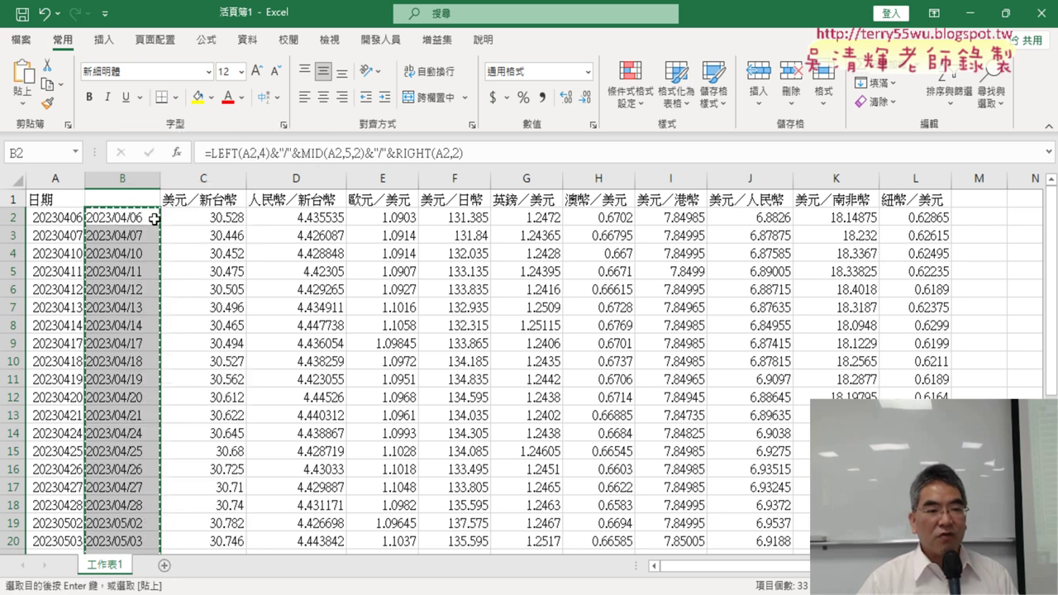
Step: Paste the copied dates over column A starting at A2
left_click(50, 219)
right_click(51, 221)
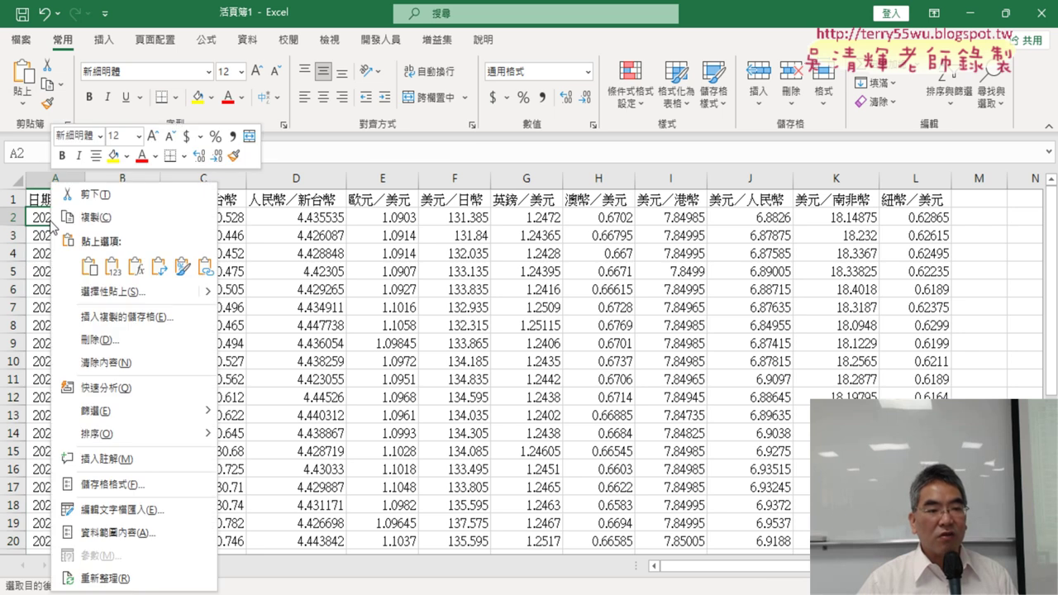
left_click(90, 267)
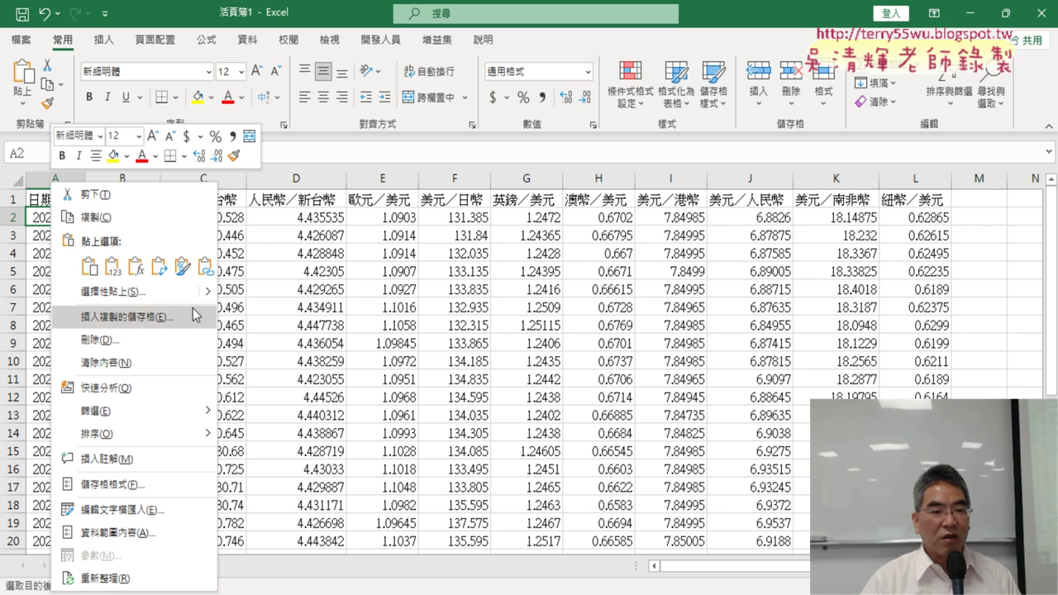
mouse_move(206, 296)
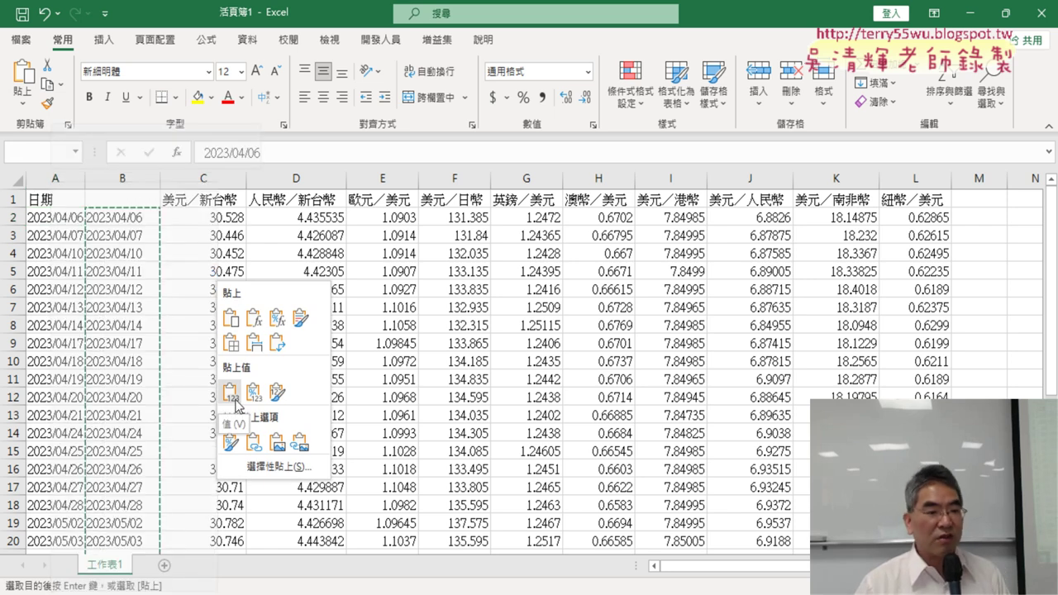
Step: Paste the dates into column A as values, delete helper column B, and select the headers
left_click(236, 401)
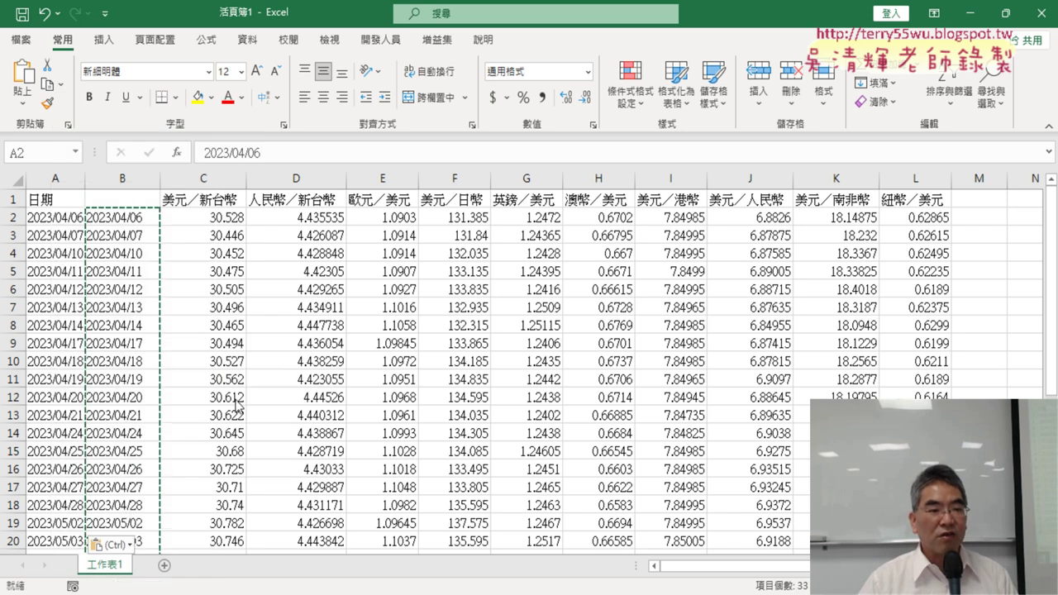
left_click(129, 191)
right_click(132, 276)
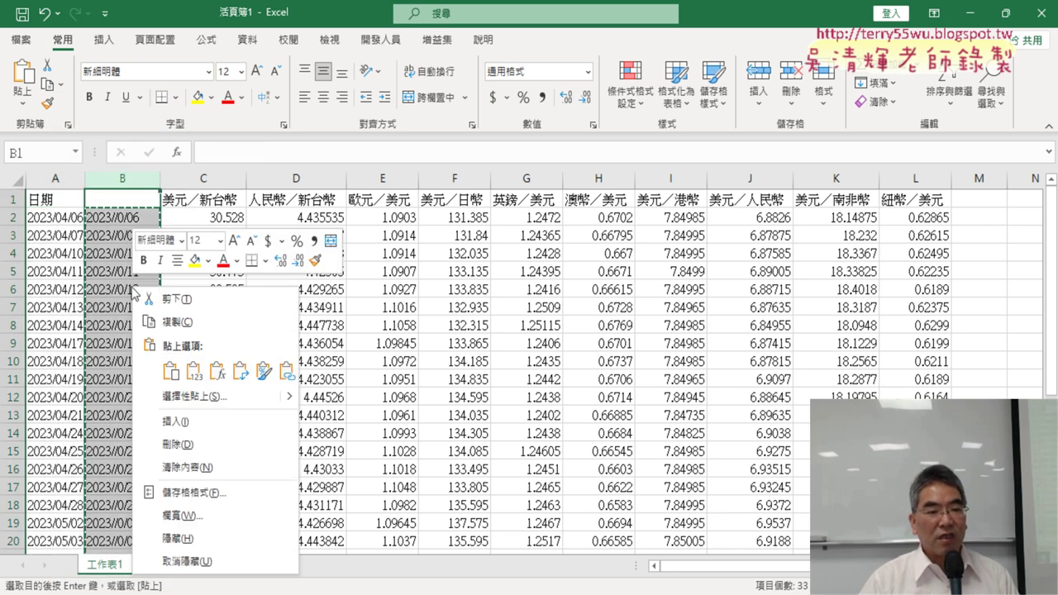
left_click(188, 445)
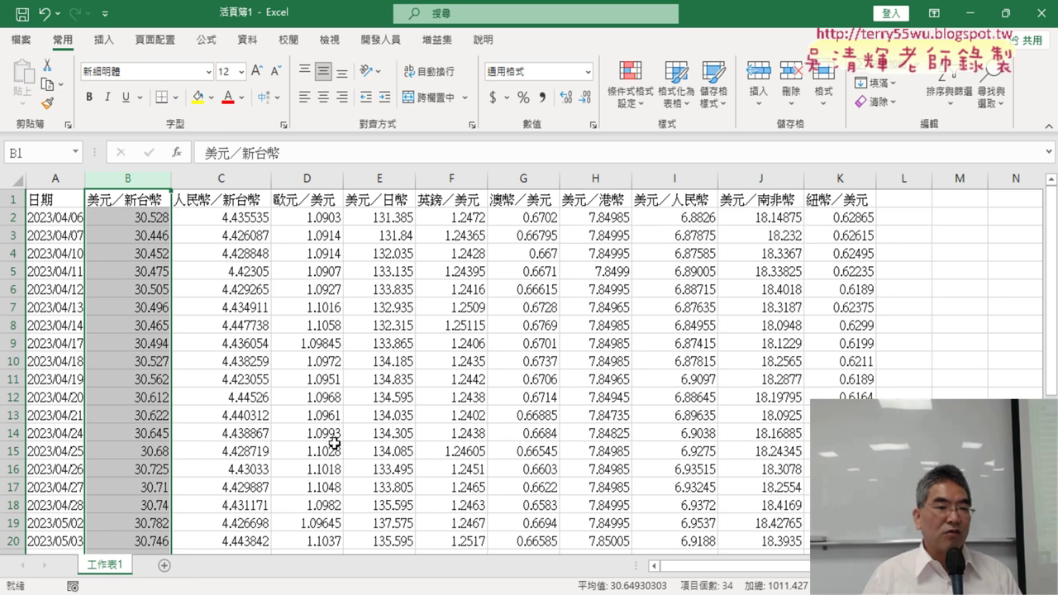
left_click(70, 218)
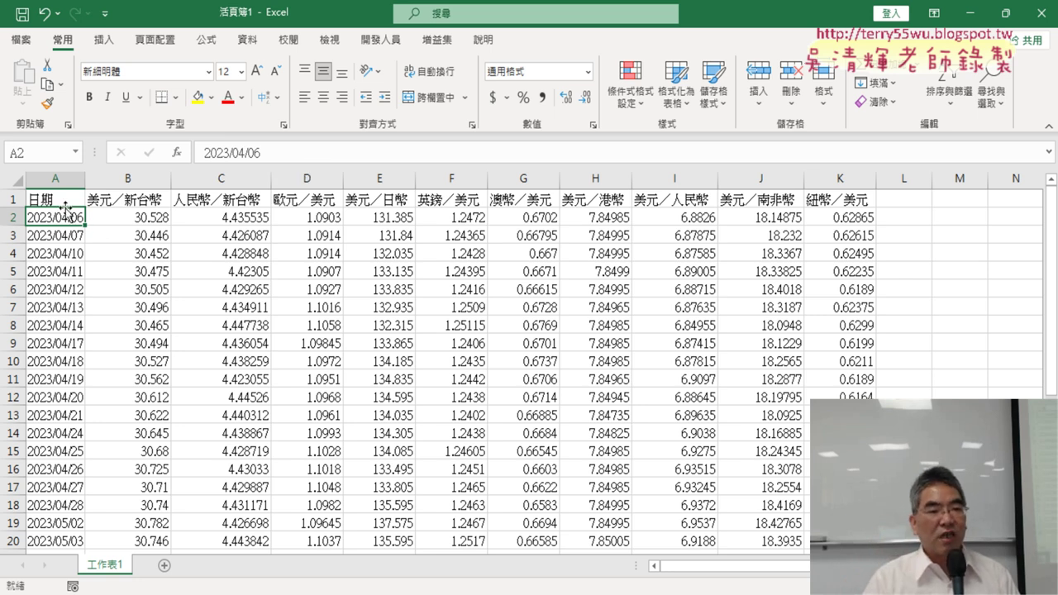
left_click_drag(60, 200, 120, 200)
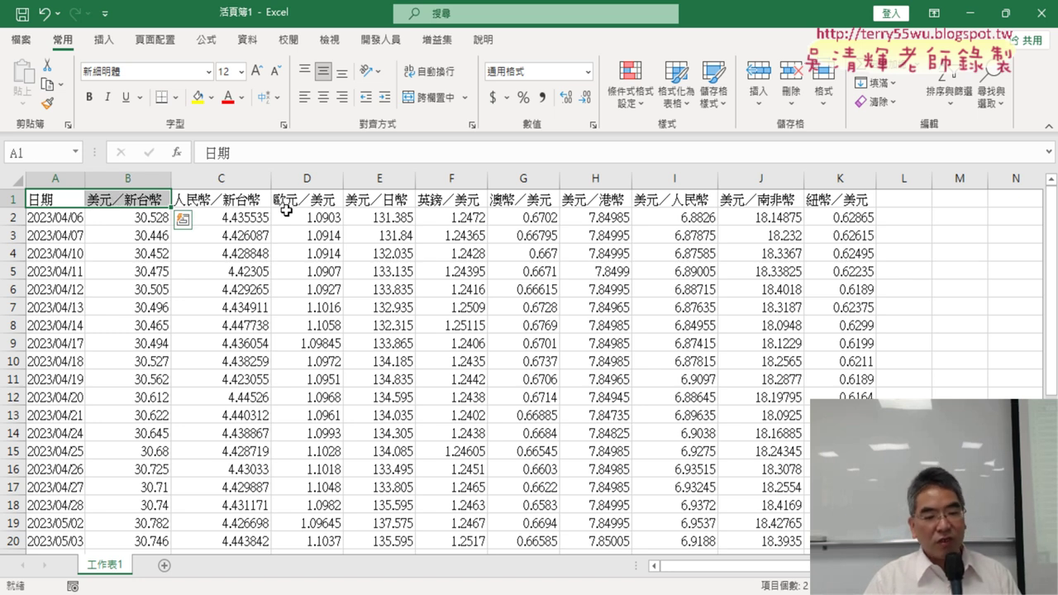
Step: Insert a Line with Markers chart of A1:B34 and move it to columns M–S
key("ctrl+shift+Down")
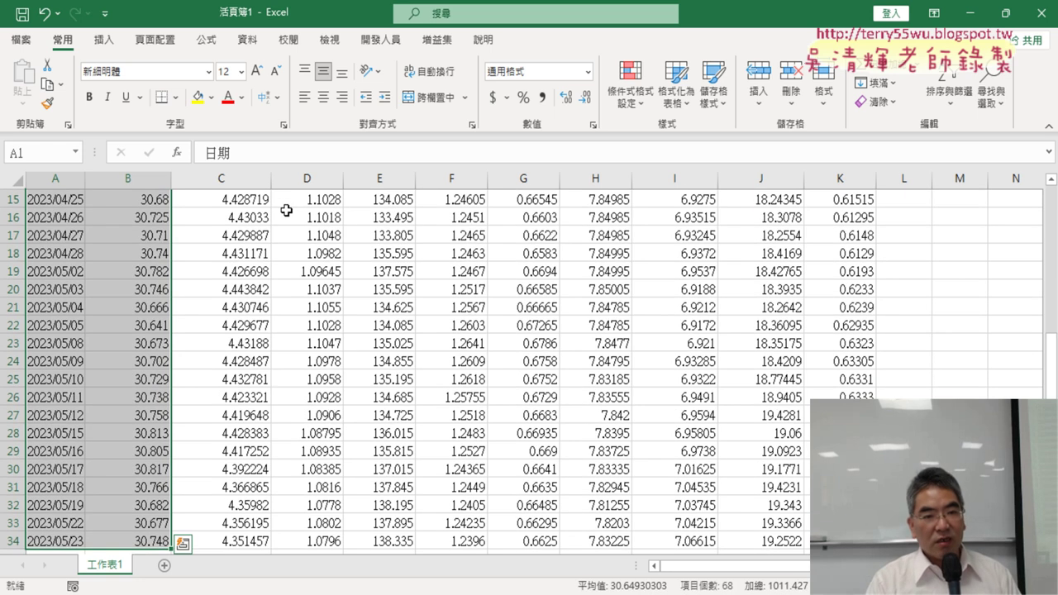
left_click(105, 40)
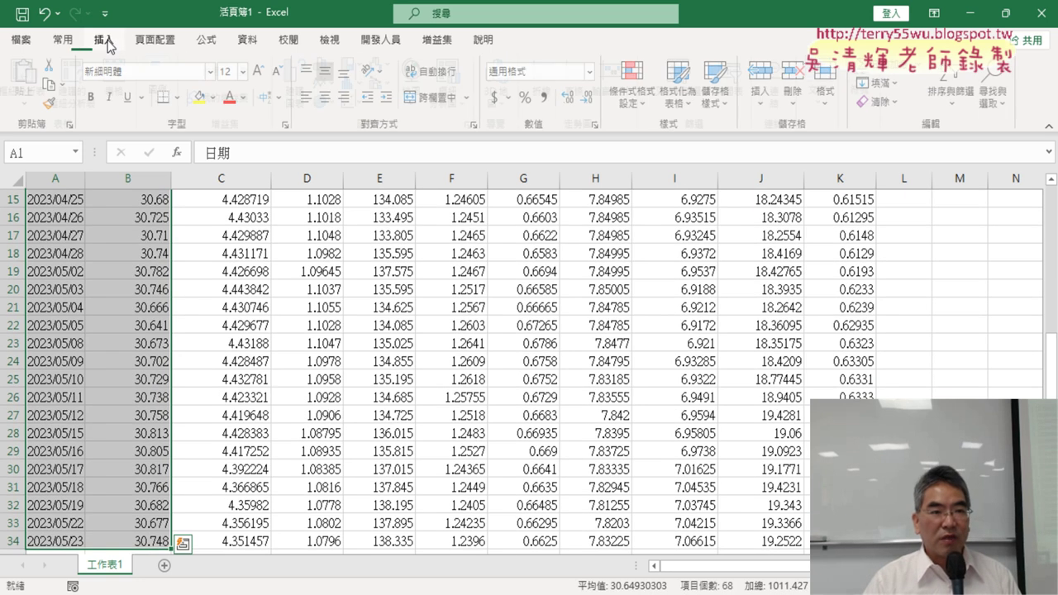
left_click(334, 82)
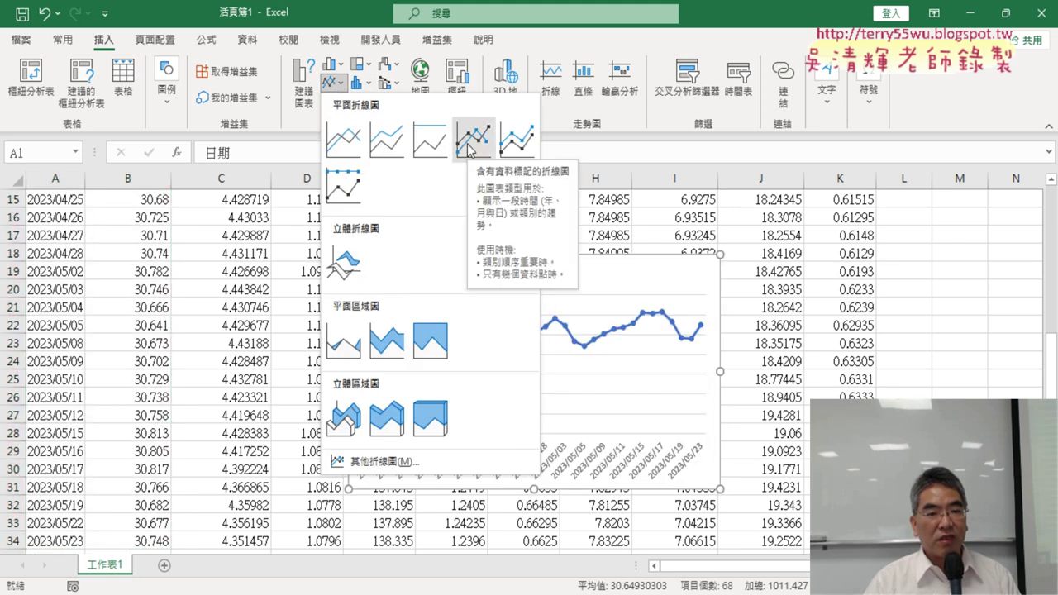
left_click(470, 147)
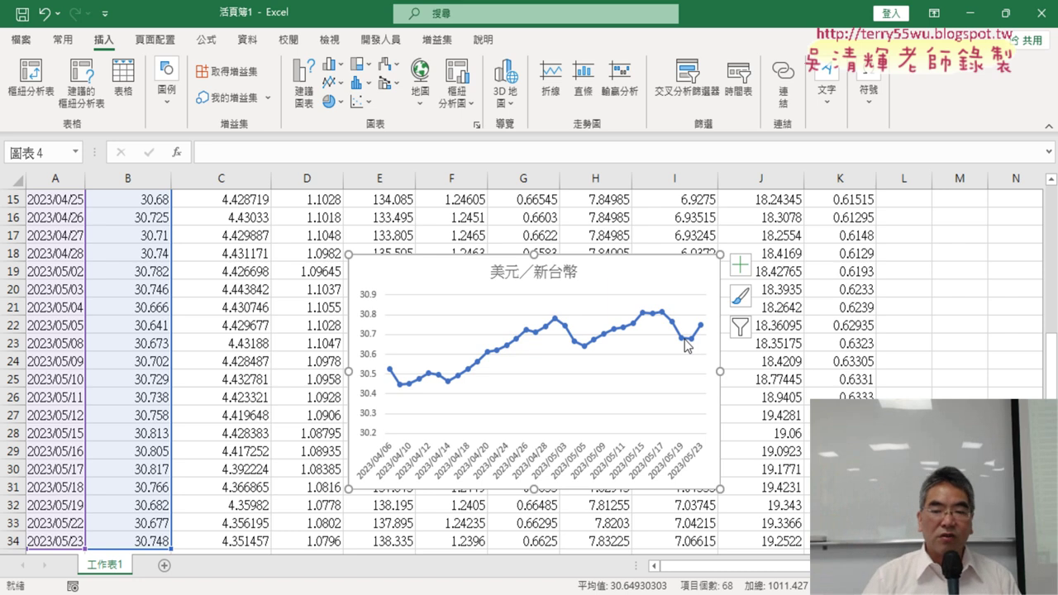
scroll(237, 276, "right", 2)
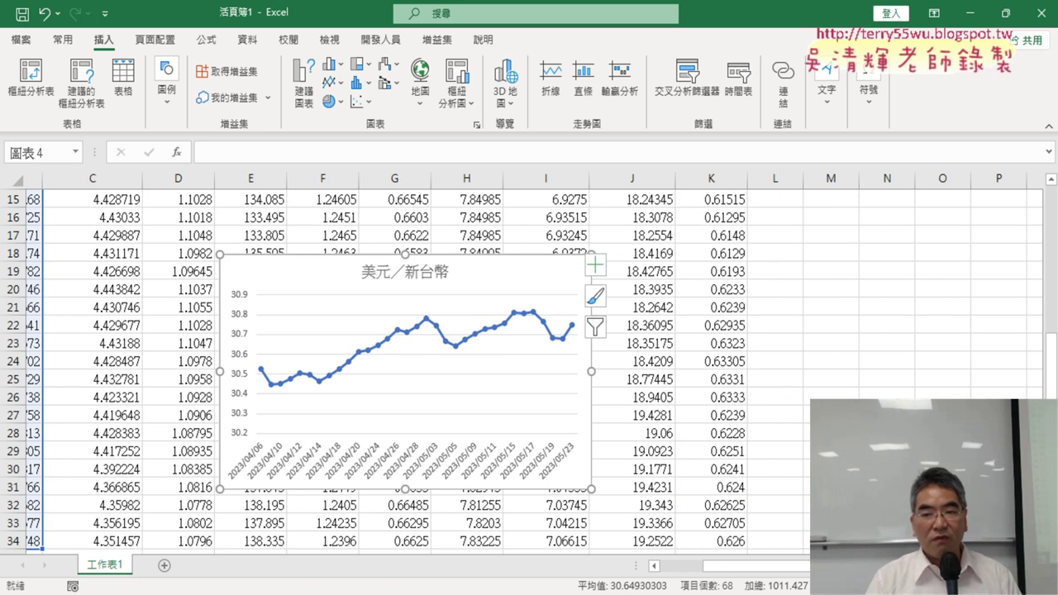
scroll(237, 276, "right", 2)
scroll(238, 276, "right", 1)
left_click_drag(238, 276, 822, 211)
Step: Widen the 美元／新台幣 line chart to the right until every date label shows
left_click_drag(918, 305, 1015, 305)
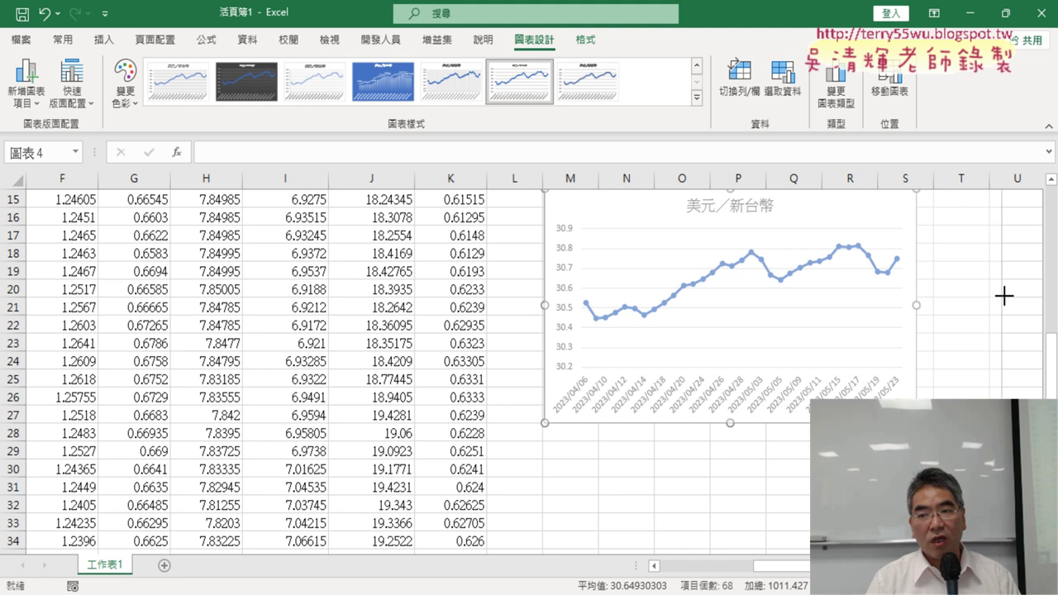
scroll(815, 312, "right", 3)
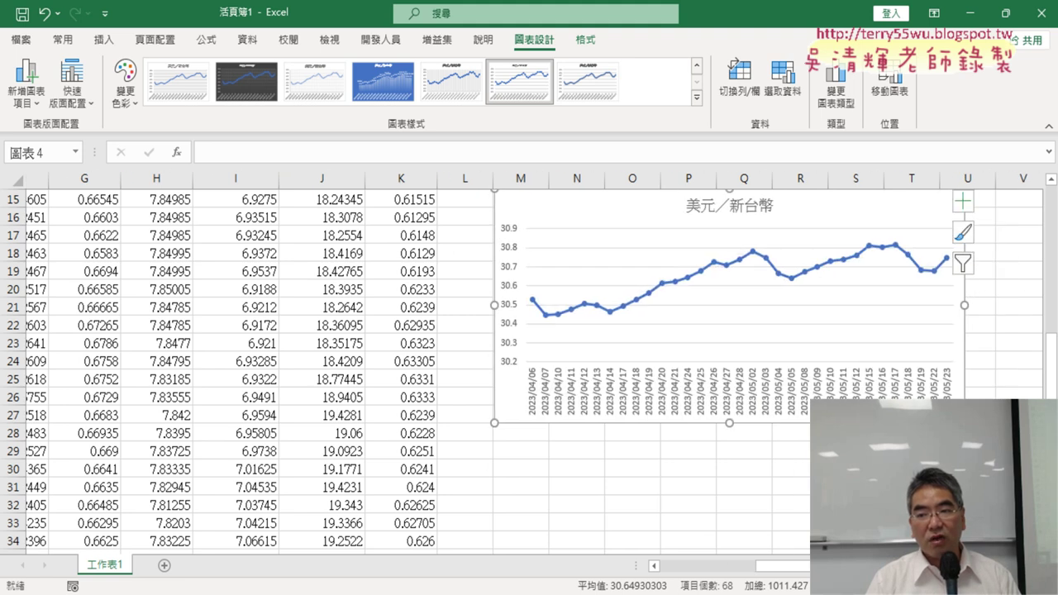
left_click_drag(797, 304, 884, 302)
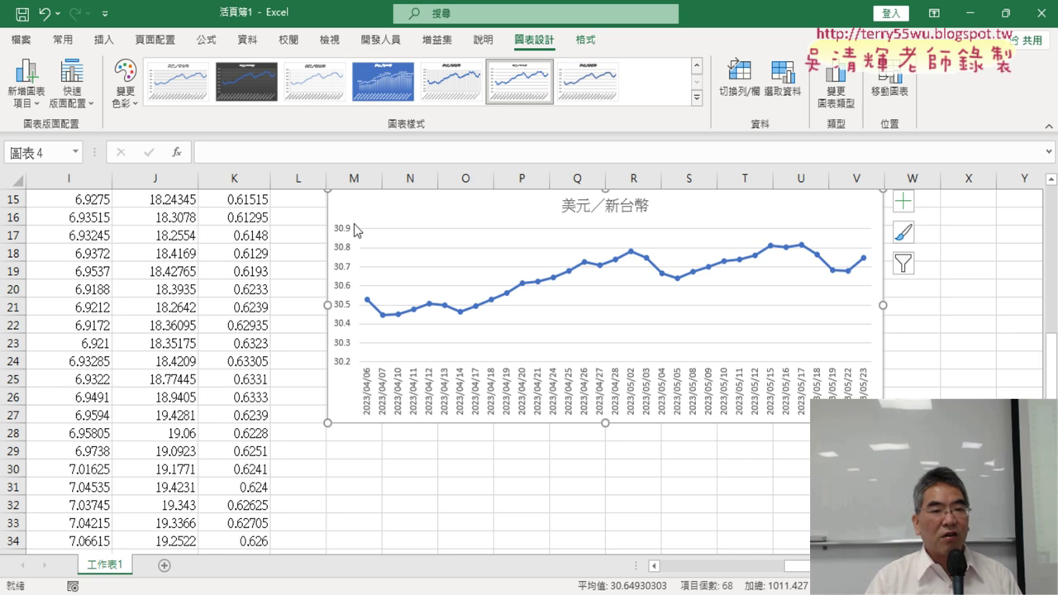
Step: Move the chart up to row 1 beside the exchange-rate table
scroll(351, 236, "up", 3)
left_click_drag(359, 381, 374, 211)
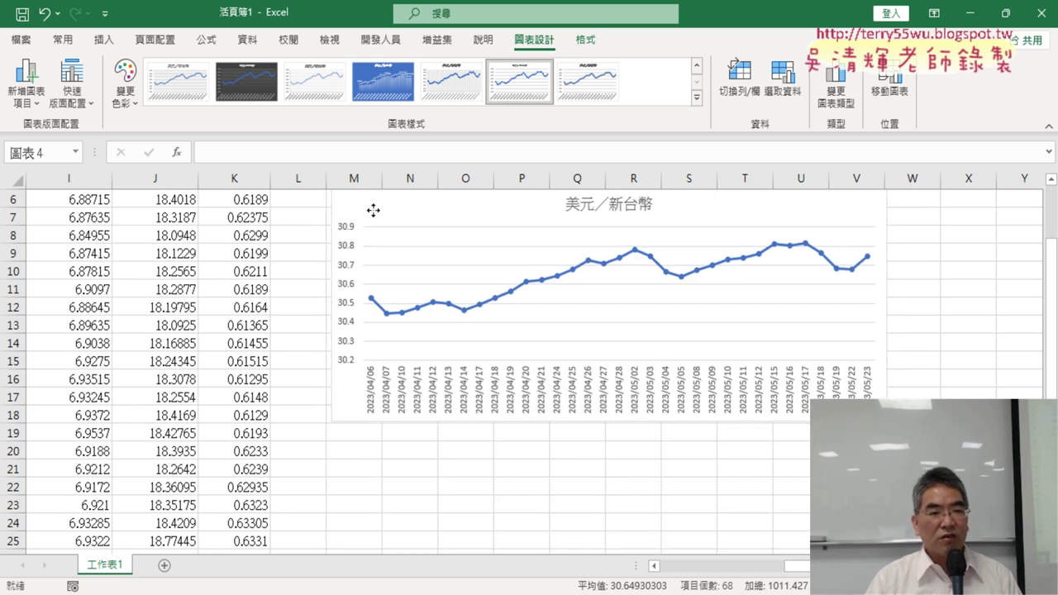
scroll(374, 211, "up", 2)
left_click_drag(395, 309, 390, 224)
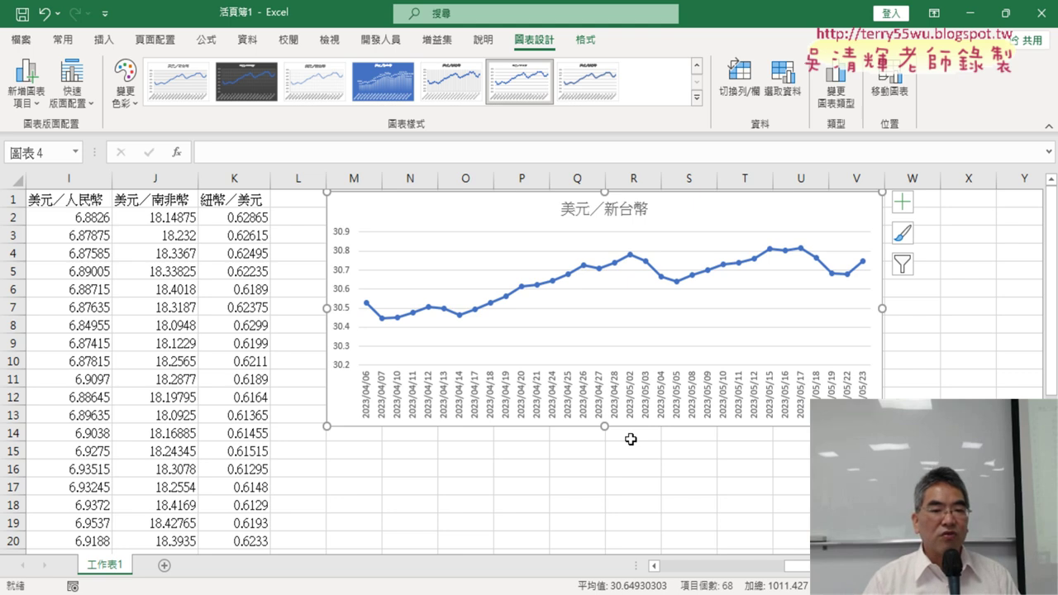
left_click_drag(798, 568, 661, 567)
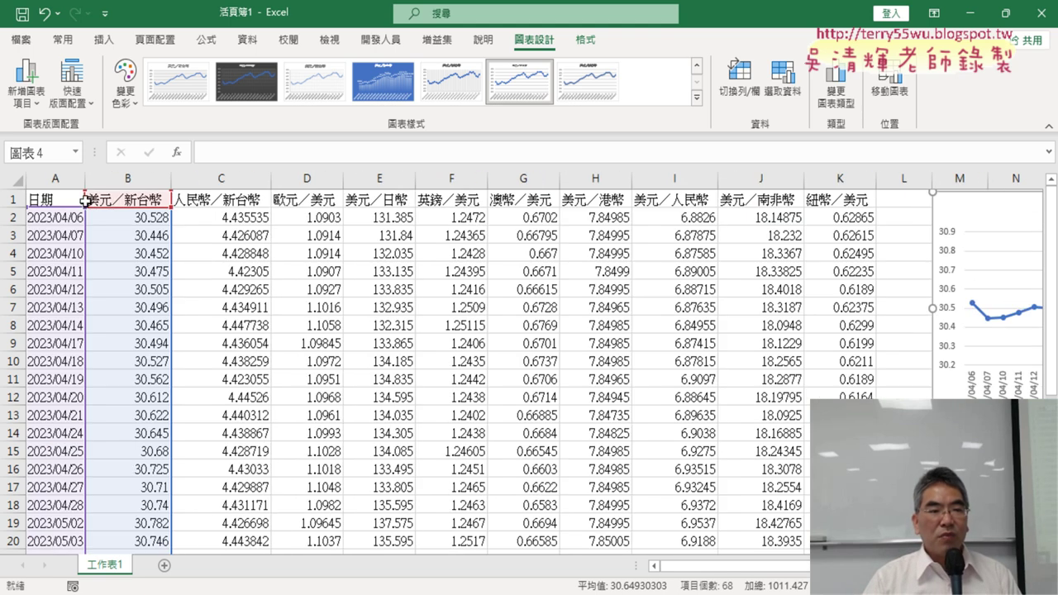
Step: Select the dates A1:A34 and add the 人民幣／新台幣 column C with Ctrl+Shift+Down
left_click(52, 200)
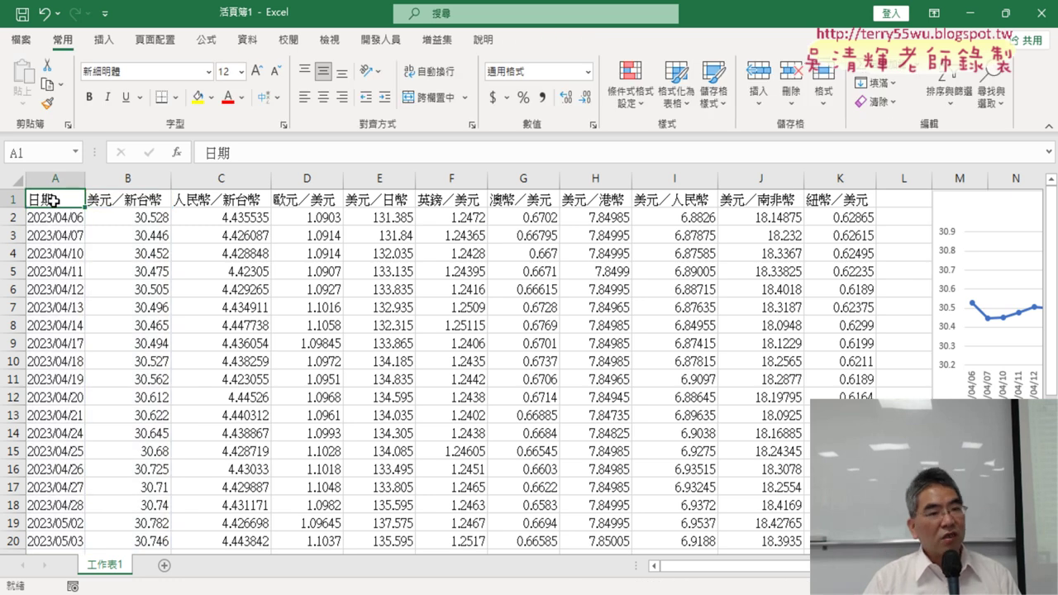
left_click_drag(52, 200, 120, 199)
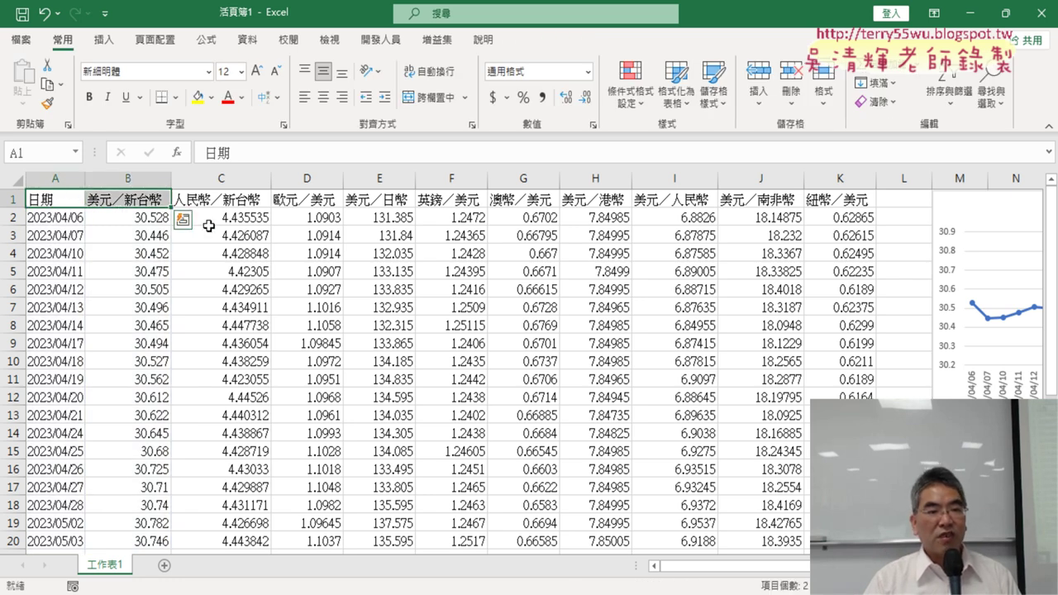
left_click(63, 199)
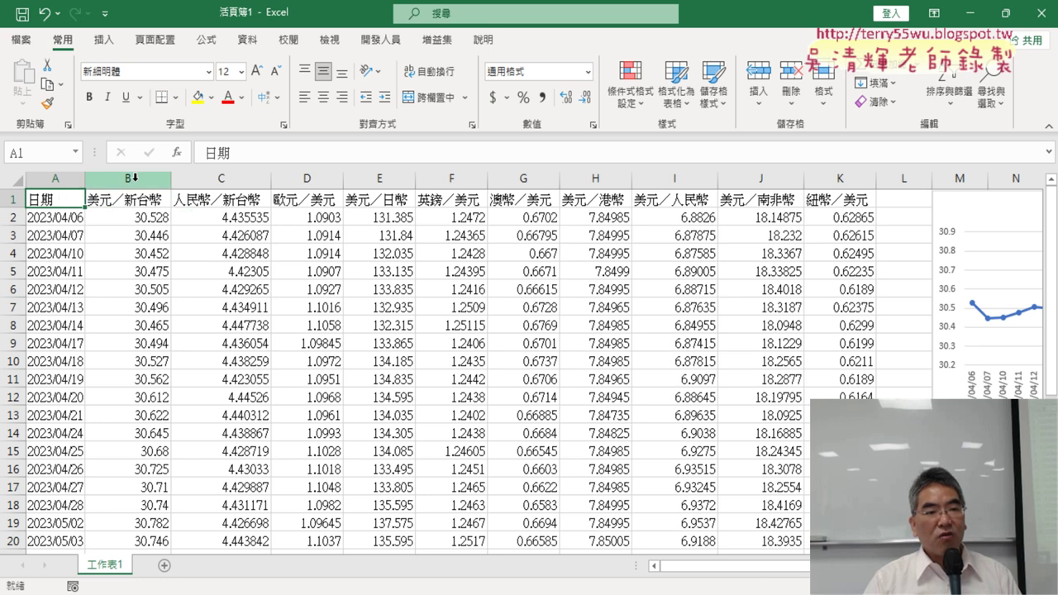
left_click(134, 177)
left_click(65, 201)
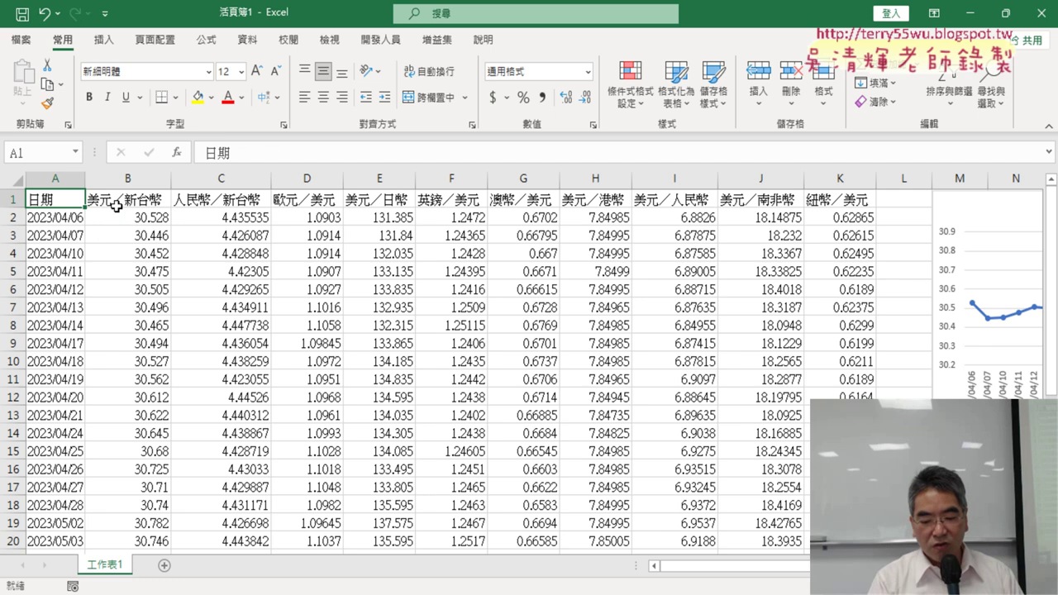
key("ctrl+shift+Down")
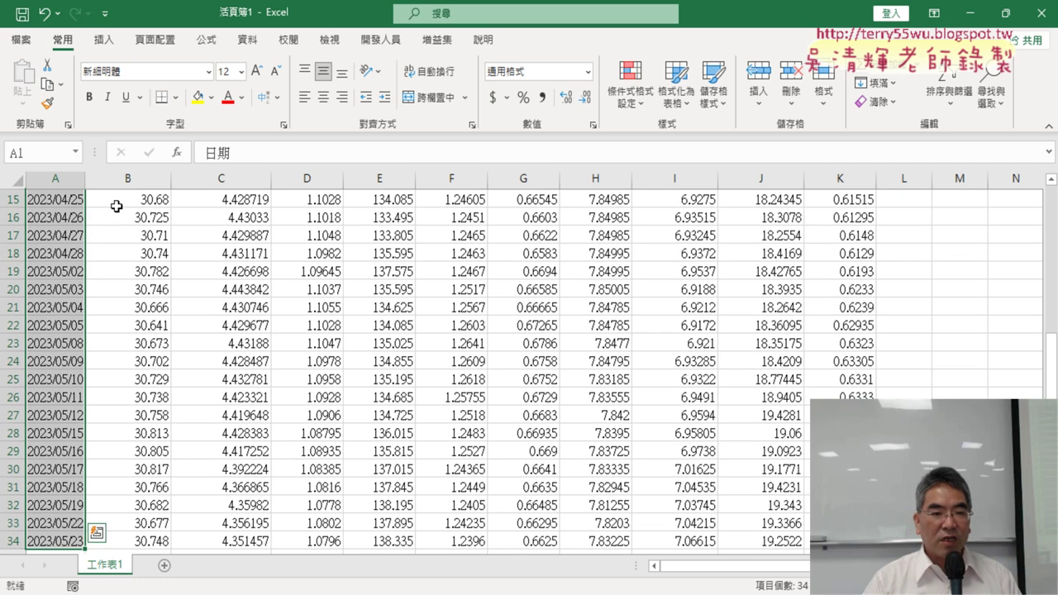
left_click_drag(1051, 355, 1052, 198)
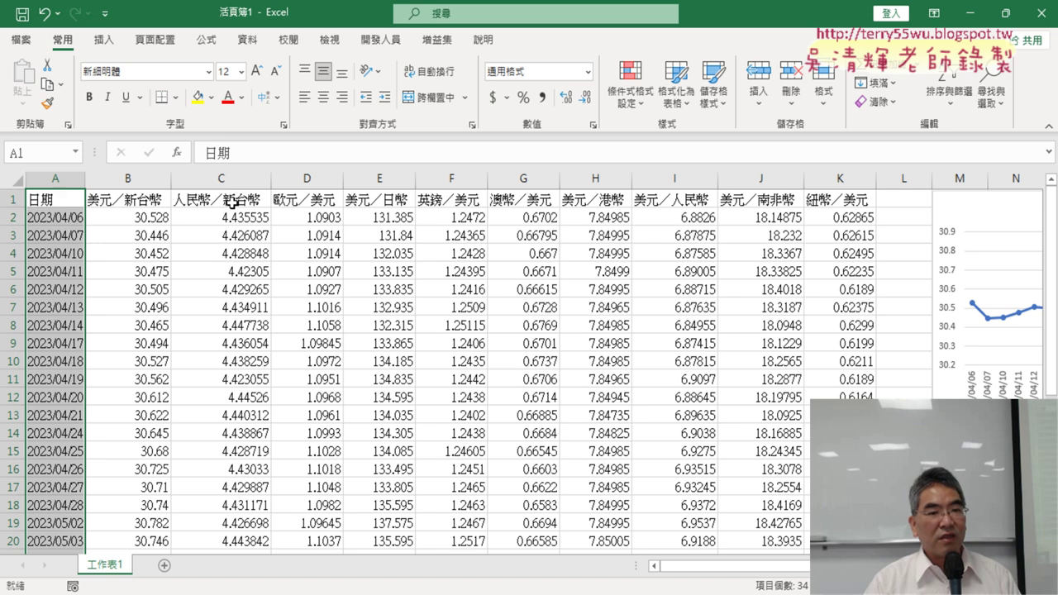
left_click(232, 200, "ctrl")
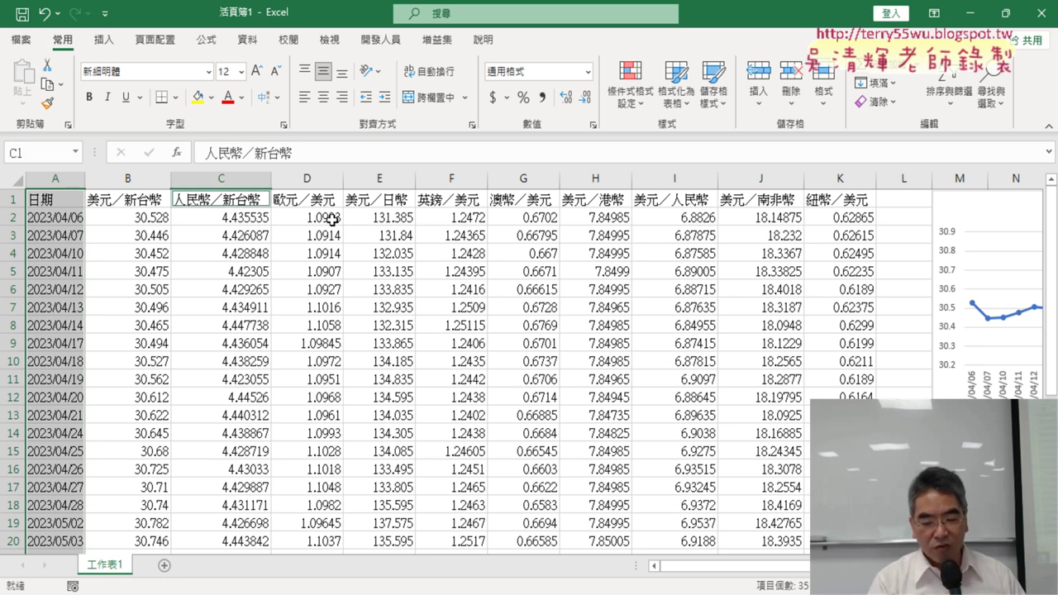
key("ctrl+shift+Down")
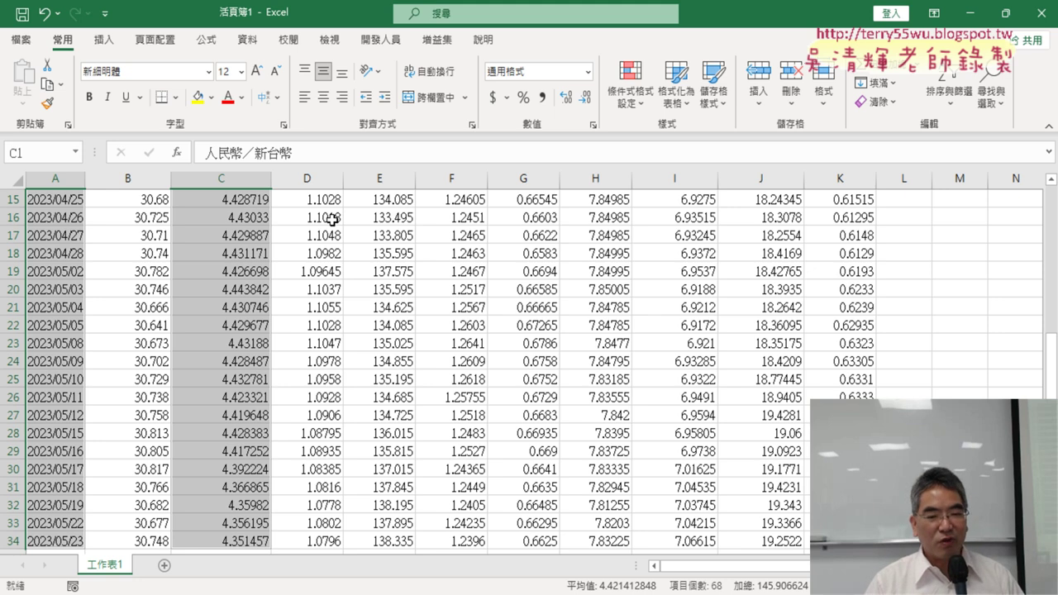
Step: Redo the selection from the 日期 header to A34, plus column C from its header down
scroll(213, 270, "up", 5)
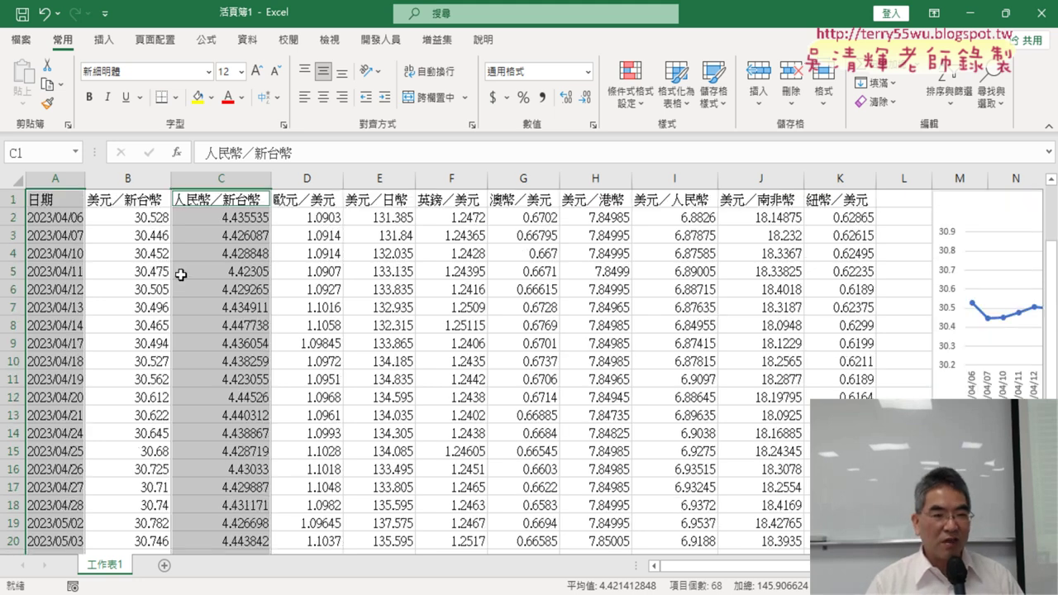
left_click(57, 200)
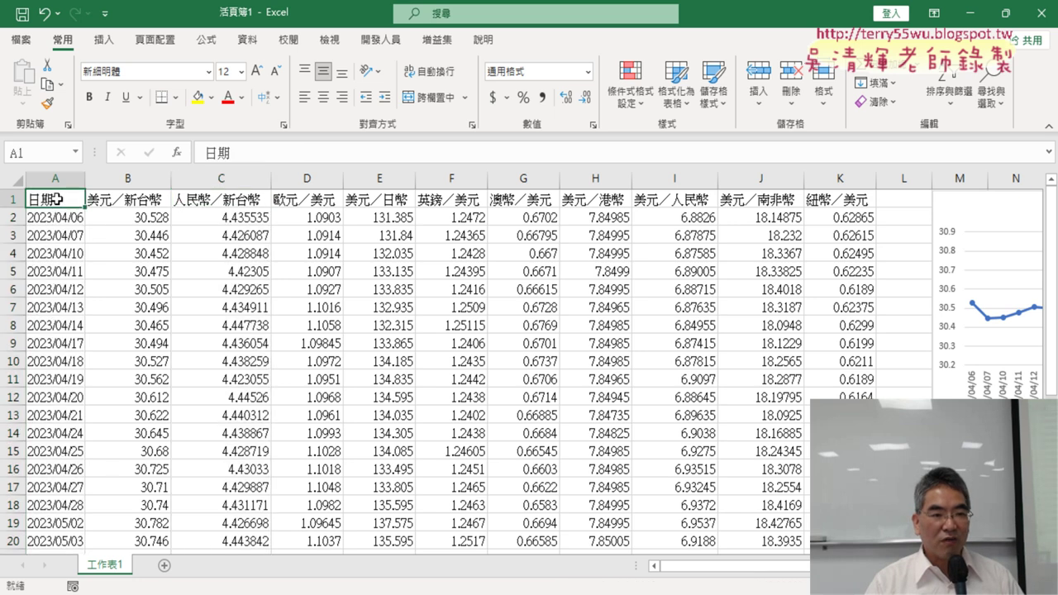
key("ctrl+shift+Down")
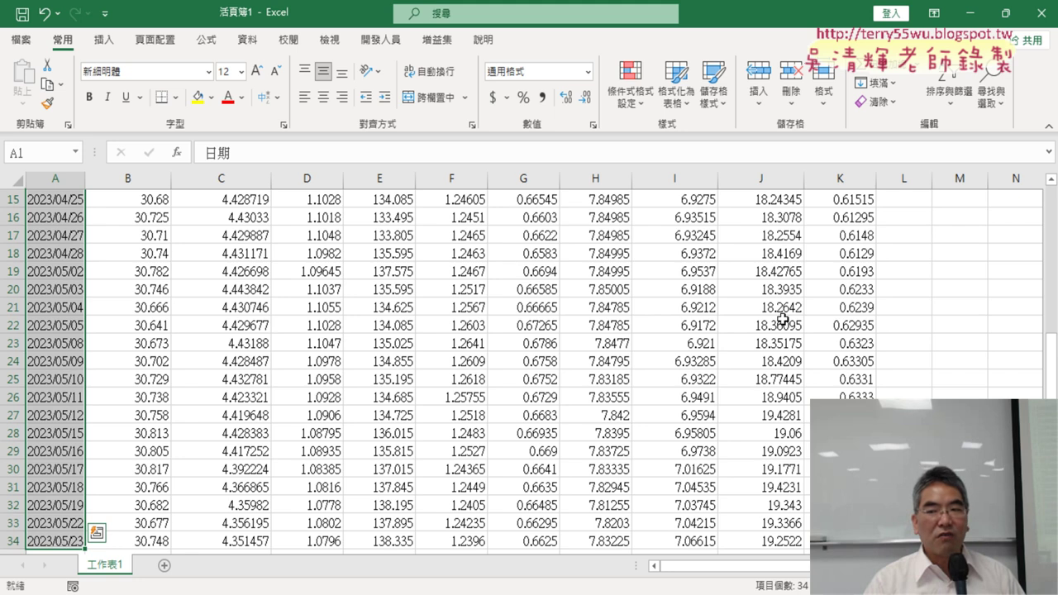
left_click_drag(1051, 353, 1050, 203)
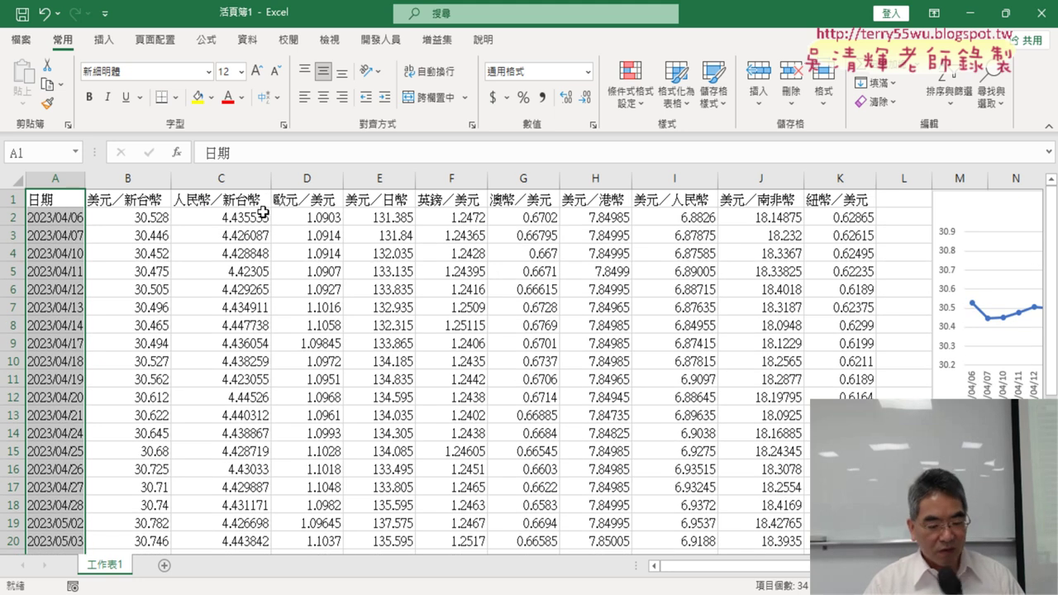
left_click(240, 202, "ctrl")
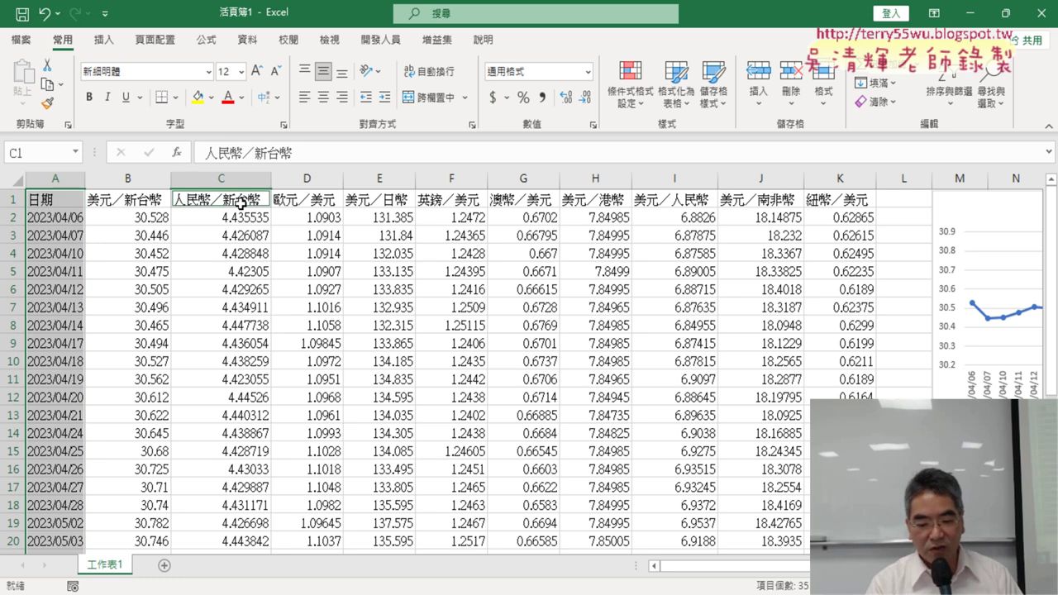
key("ctrl+shift+Down")
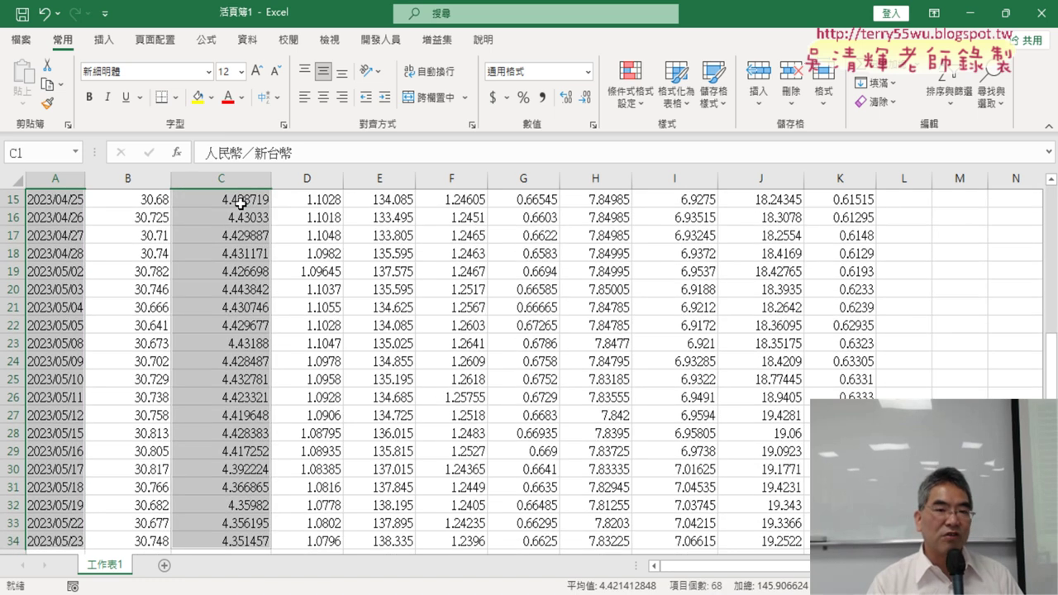
Step: Insert a Line with Markers chart of the 人民幣／新台幣 rates over the dates and select it
left_click(104, 40)
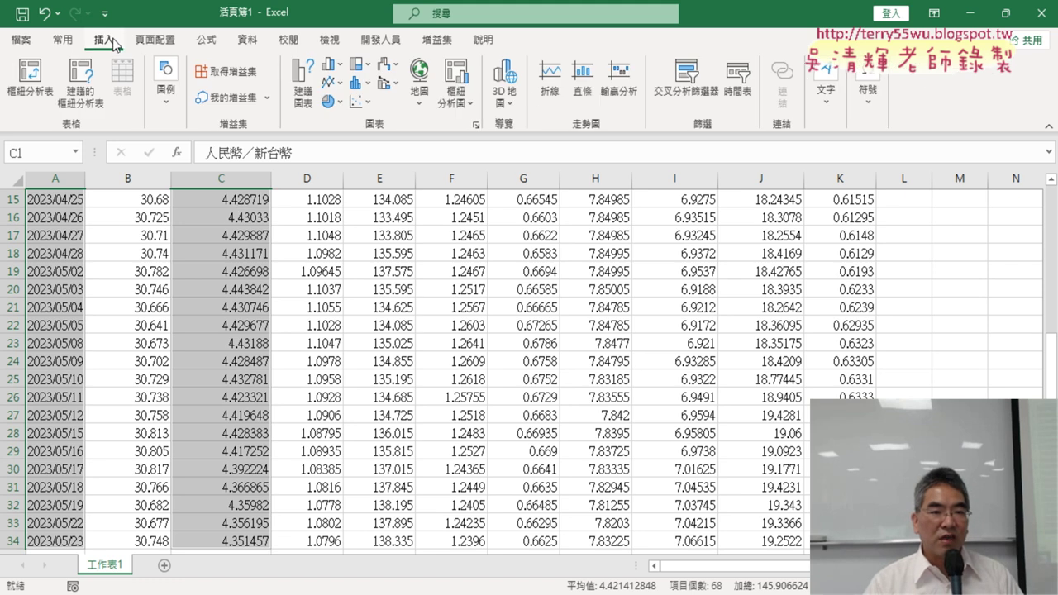
left_click(331, 82)
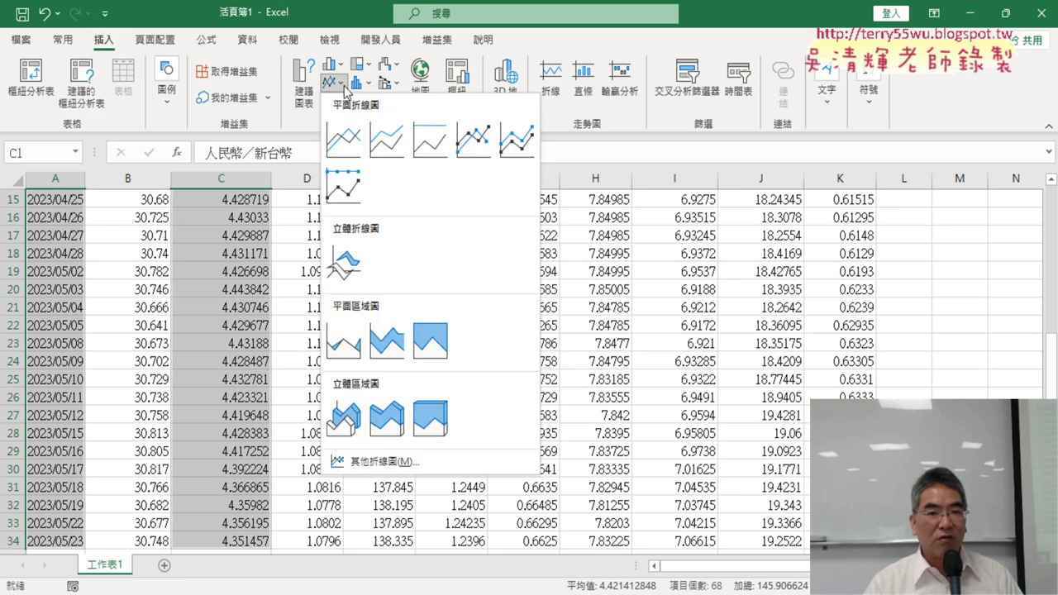
left_click(474, 147)
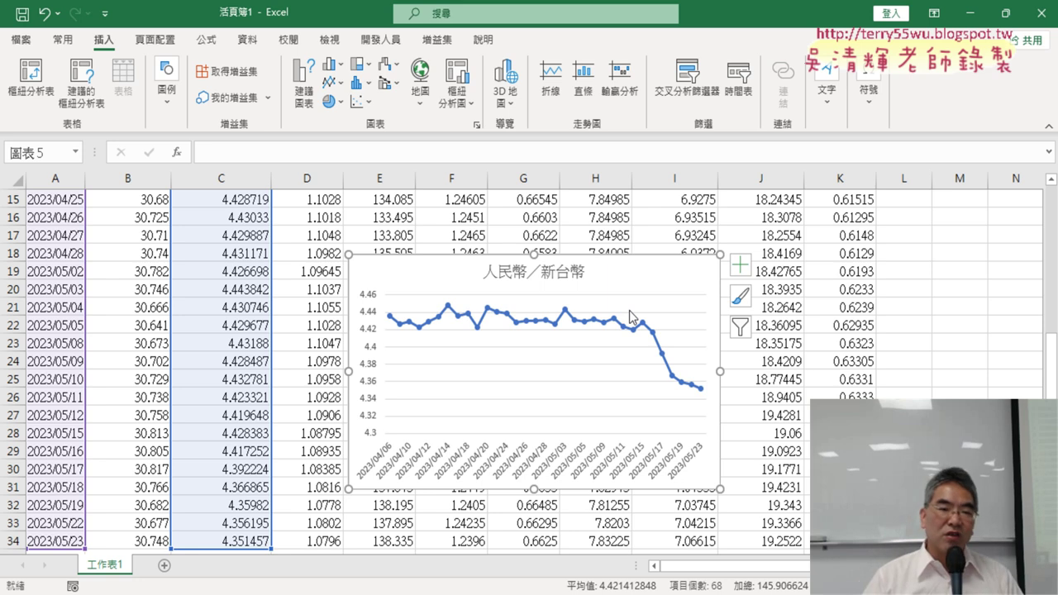
left_click(629, 310)
scroll(629, 310, "up", 5)
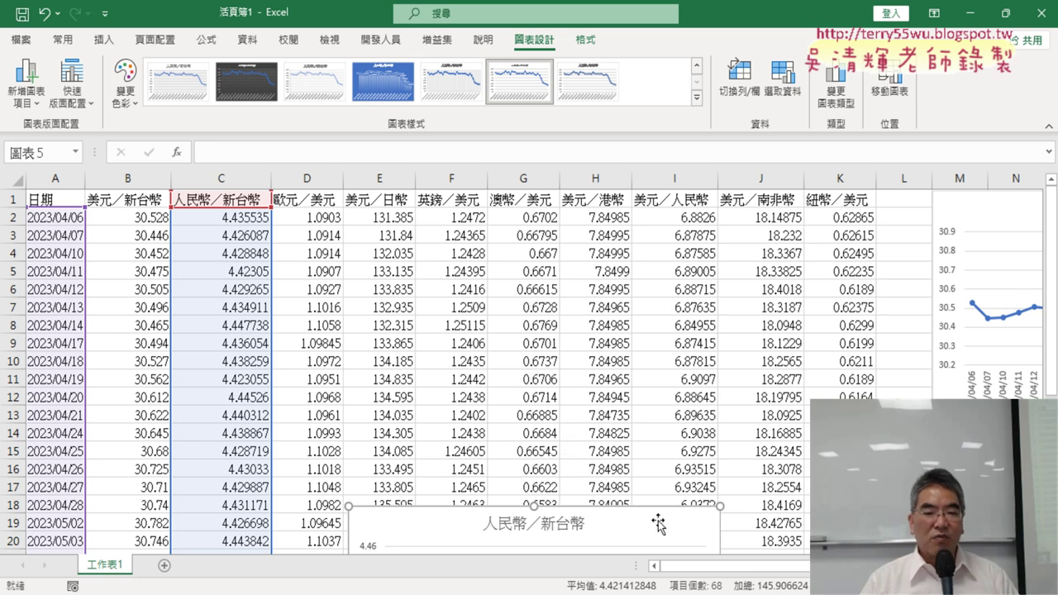
Step: Delete the 人民幣／新台幣 chart, check the 美元／新台幣 chart remains, then select A2
key("Delete")
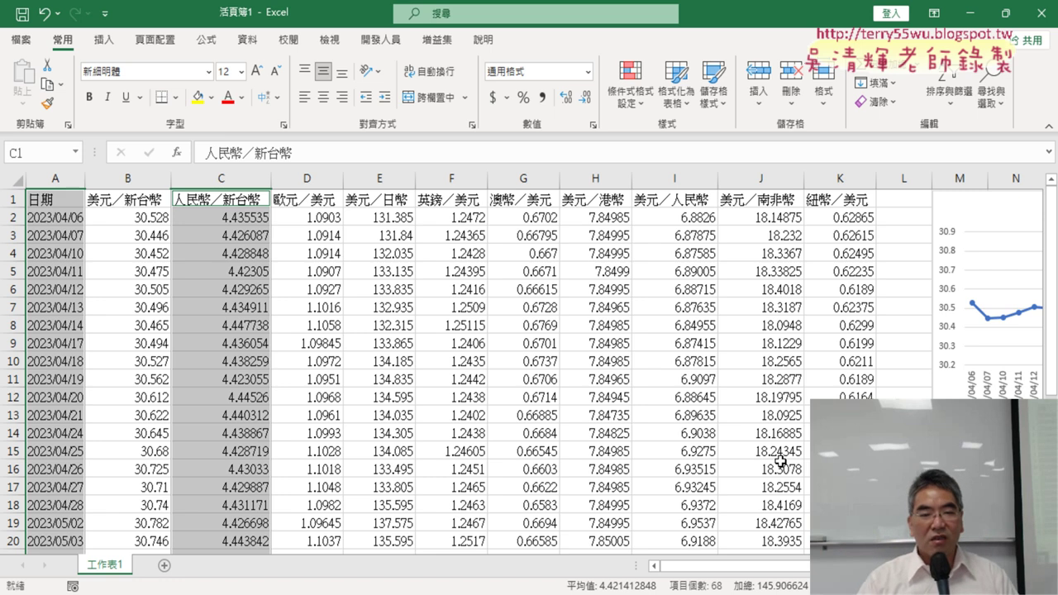
left_click_drag(703, 566, 811, 566)
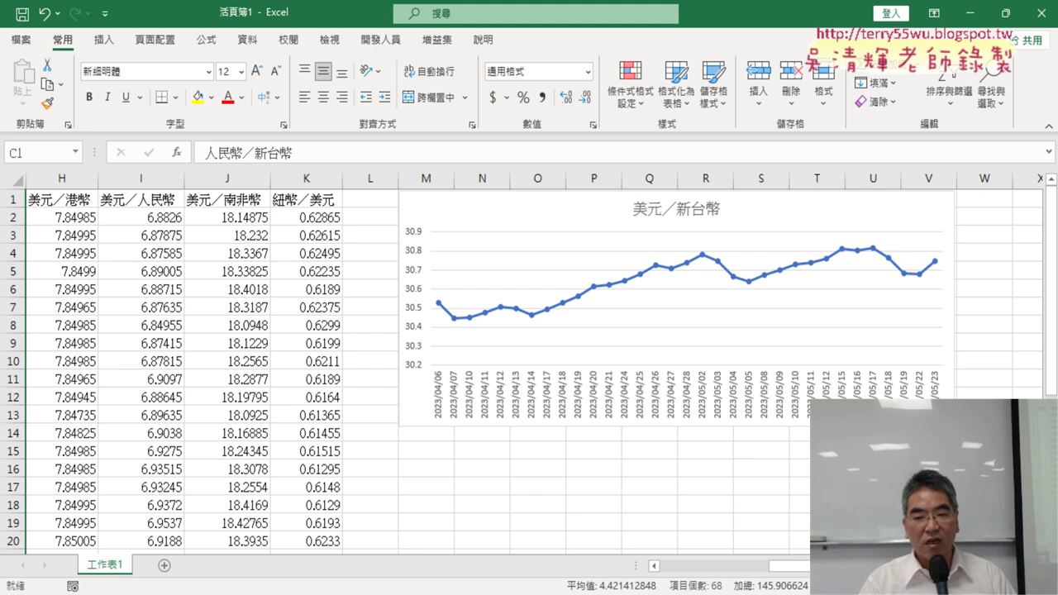
left_click_drag(789, 567, 662, 568)
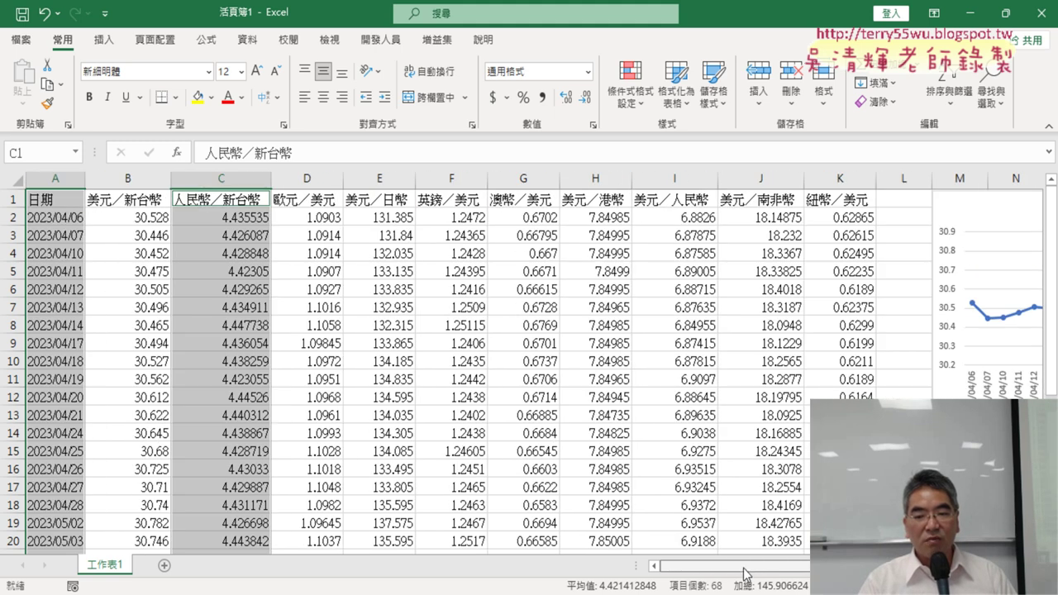
left_click(44, 217)
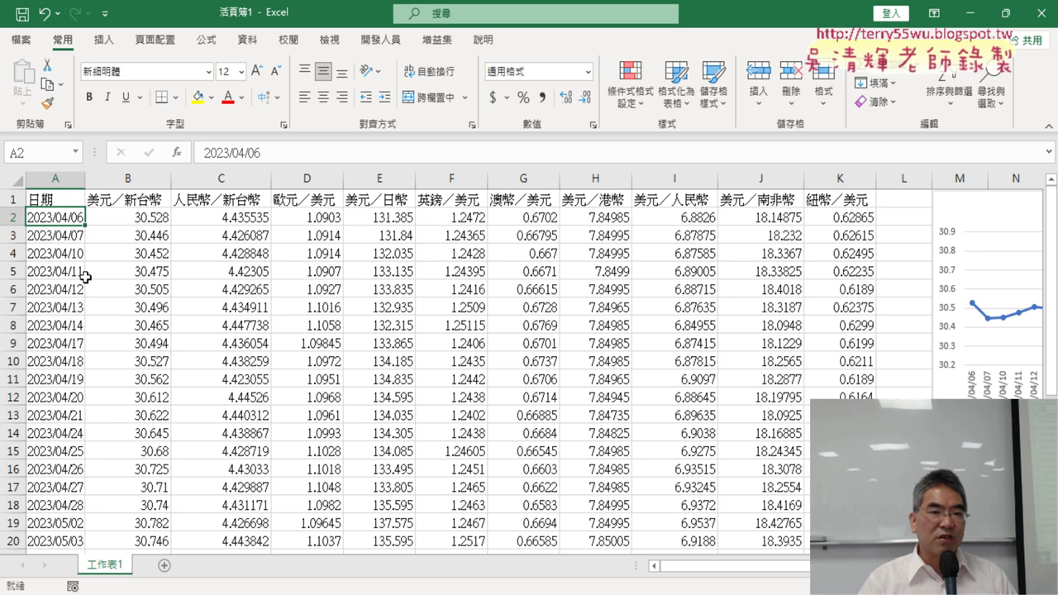
Step: Edit the A2 date in the formula bar so it reads 2023/4/6
left_click(233, 153)
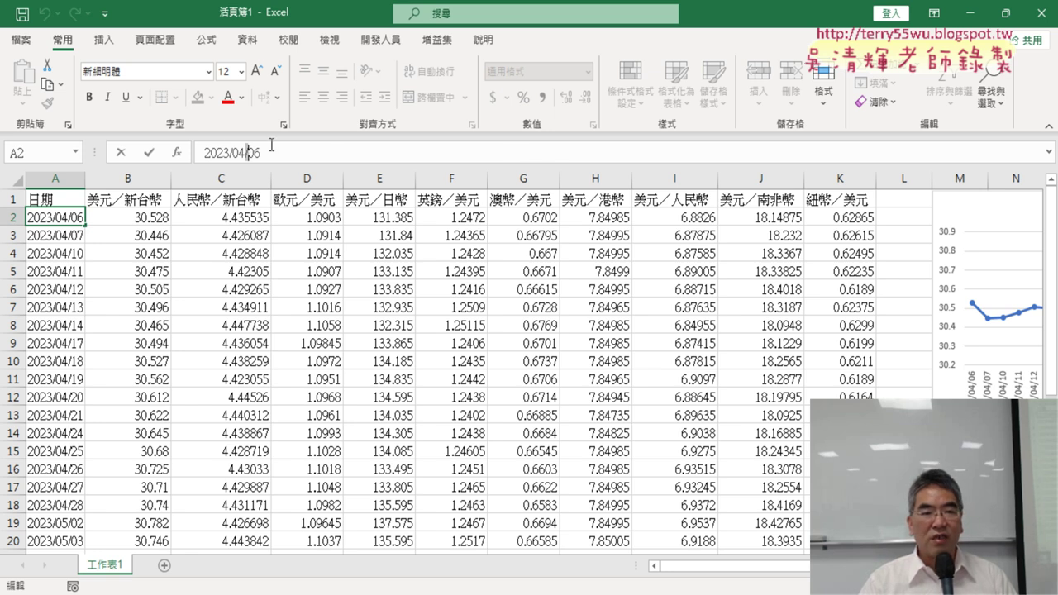
left_click_drag(231, 153, 203, 153)
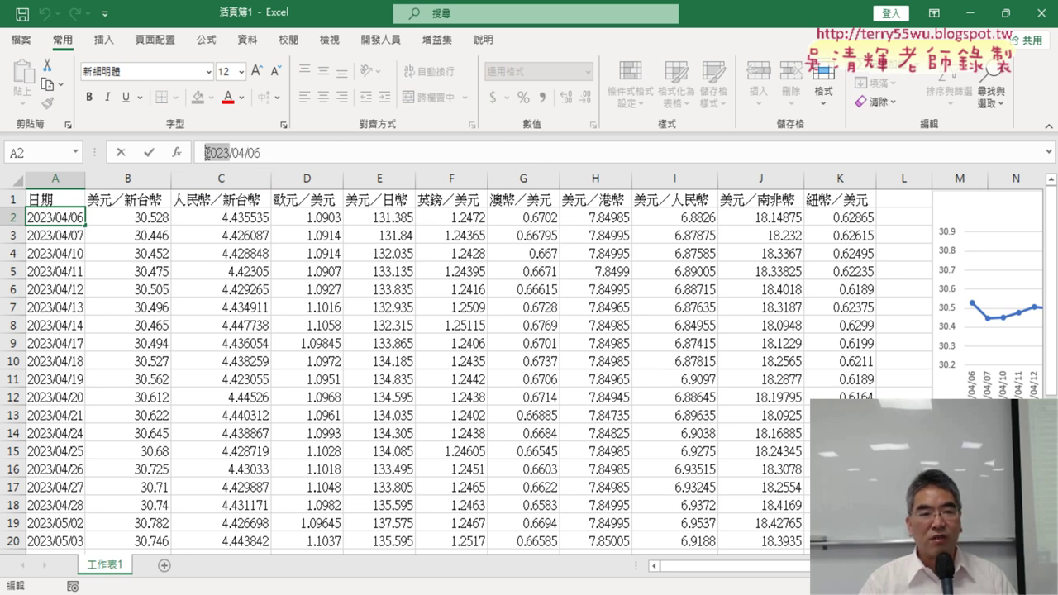
left_click(238, 154)
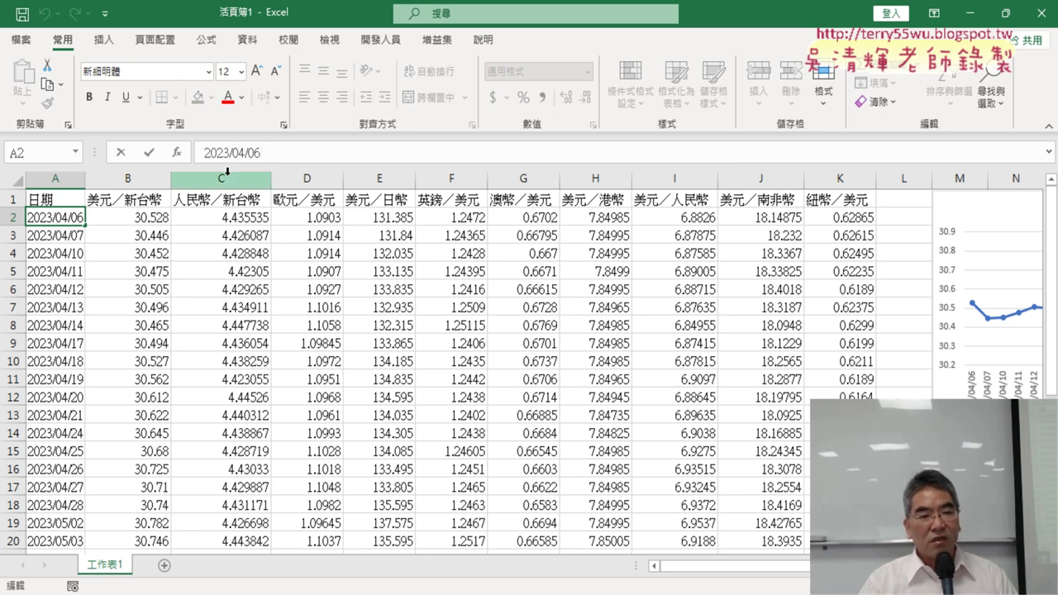
left_click_drag(279, 154, 180, 146)
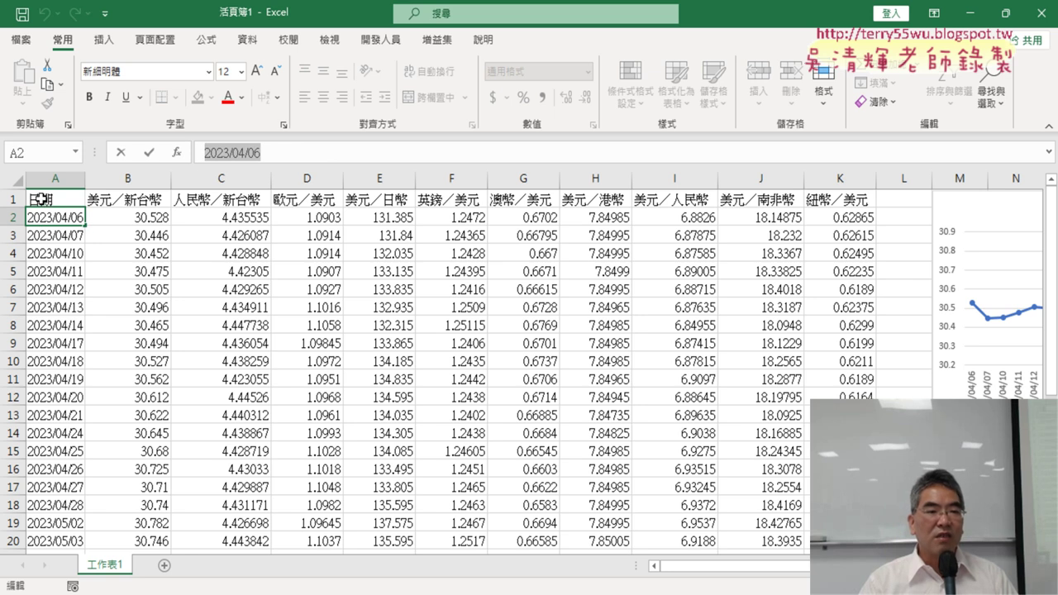
left_click_drag(41, 199, 126, 208)
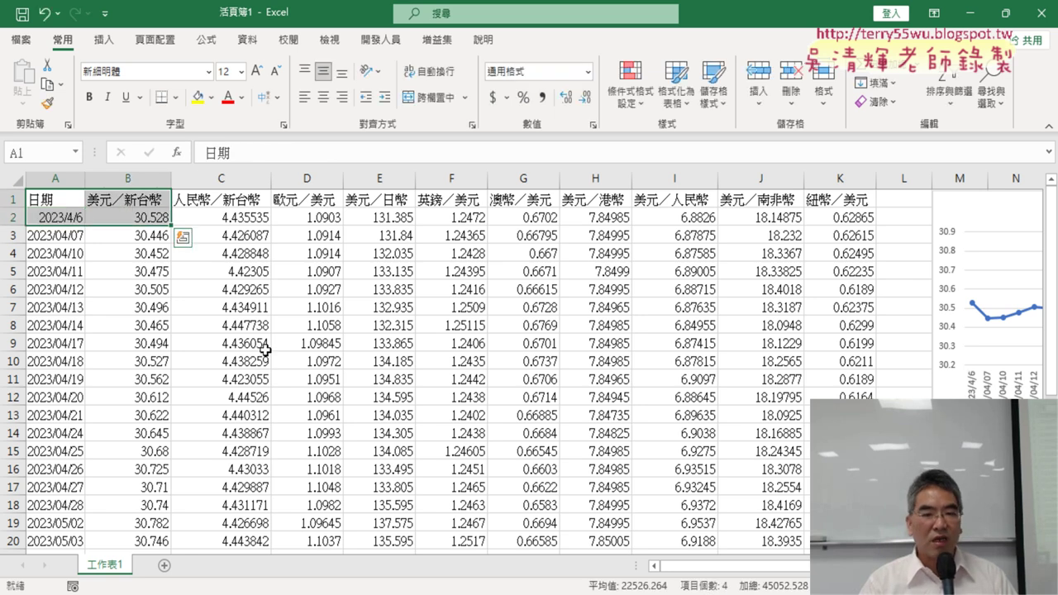
left_click(358, 364)
left_click(73, 218)
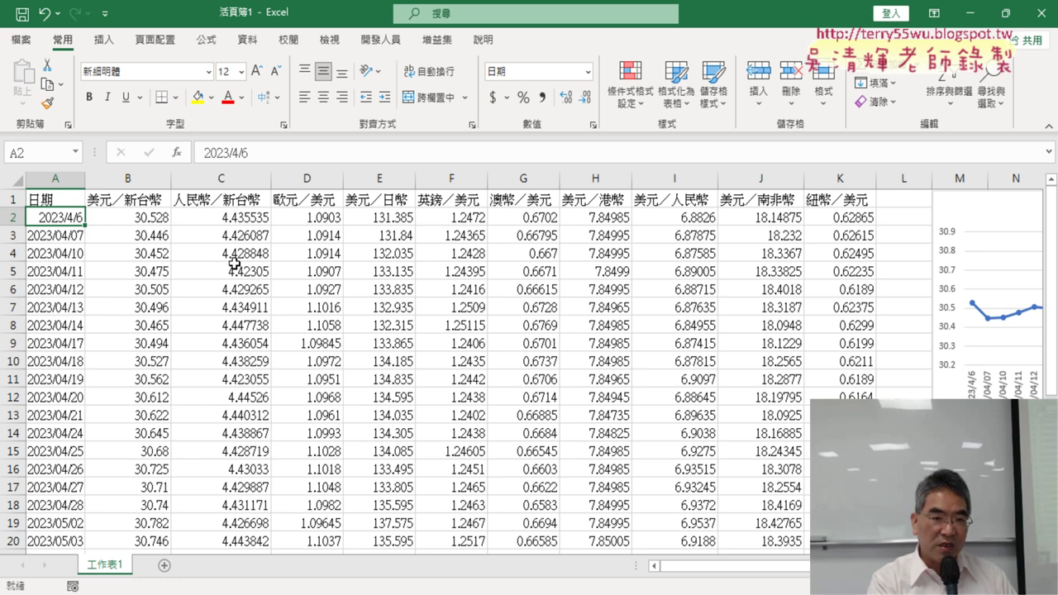
Step: Undo the A2 edit to restore column B's LEFT/MID/RIGHT formulas and inspect B2
key("ctrl+z")
key("ctrl+z")
key("ctrl+z")
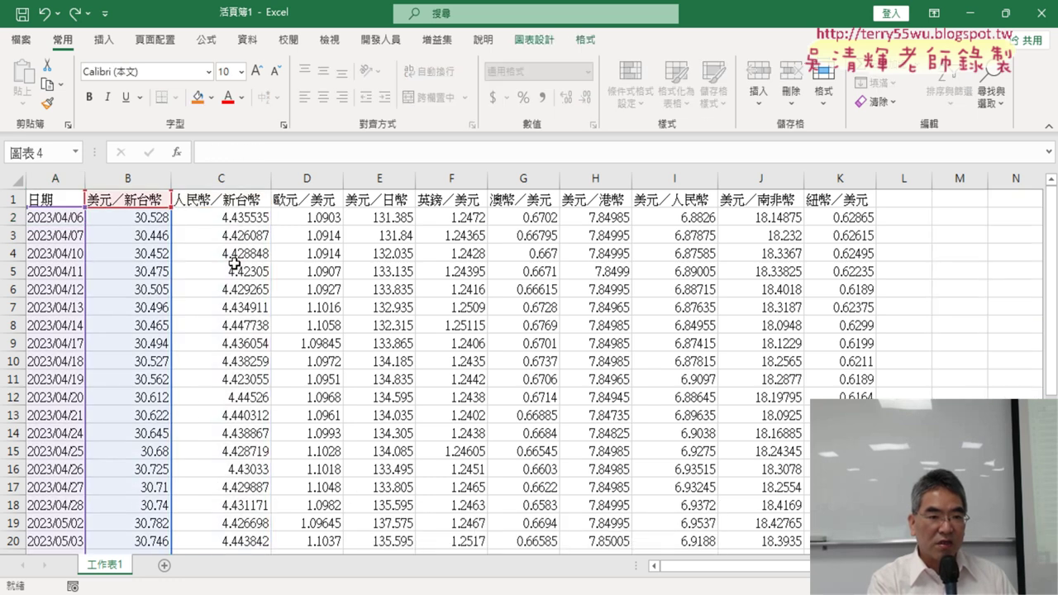
key("ctrl+z")
key("ctrl+z")
key("ctrl+c")
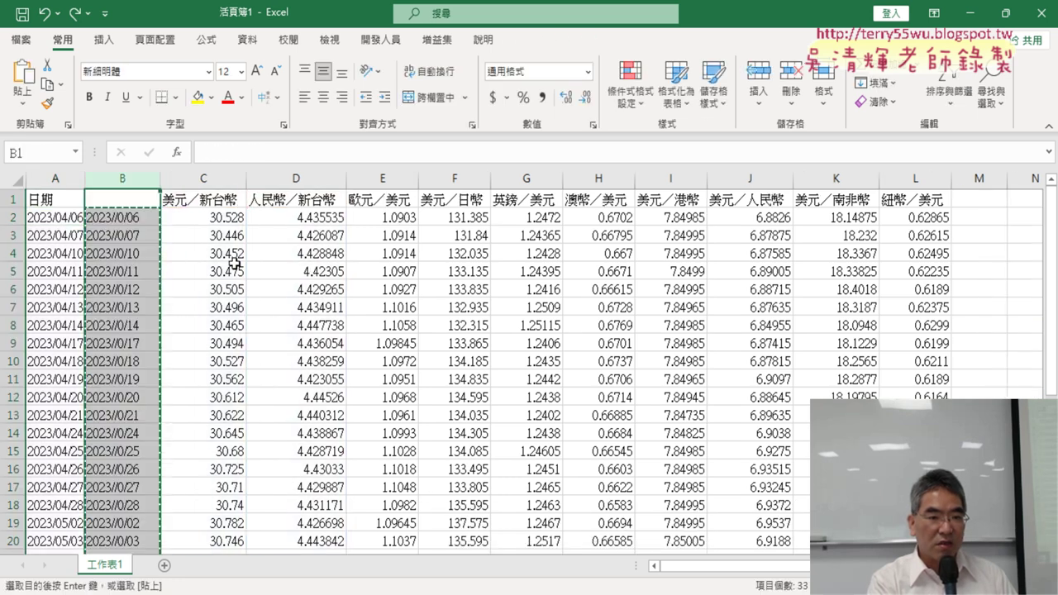
left_click(100, 213)
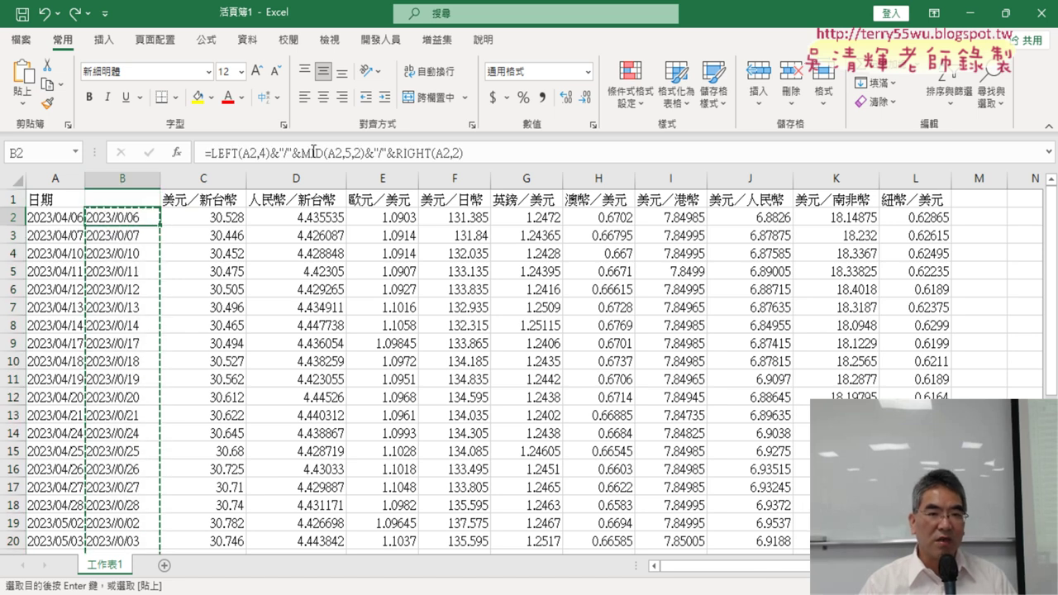